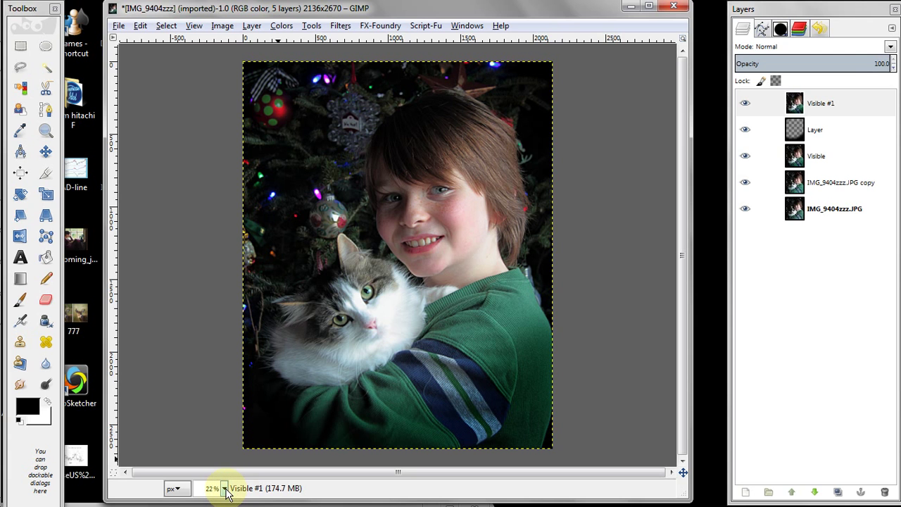
Step: Outline the iris of the boy's shaded eye with a Free Select selection
click(225, 488)
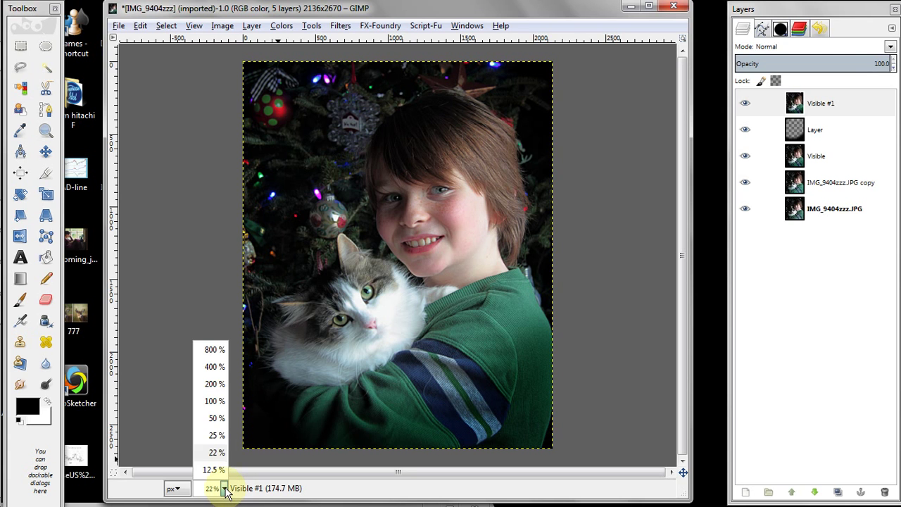
click(214, 389)
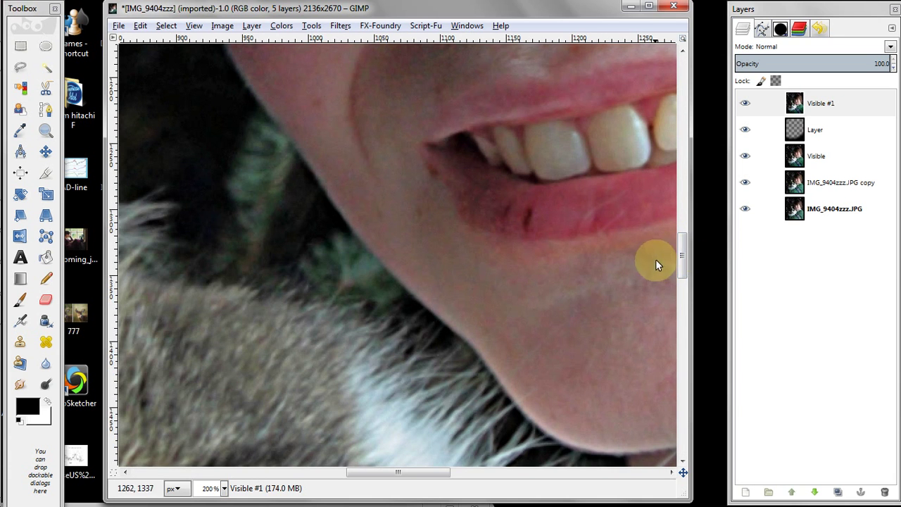
drag(681, 254, 688, 191)
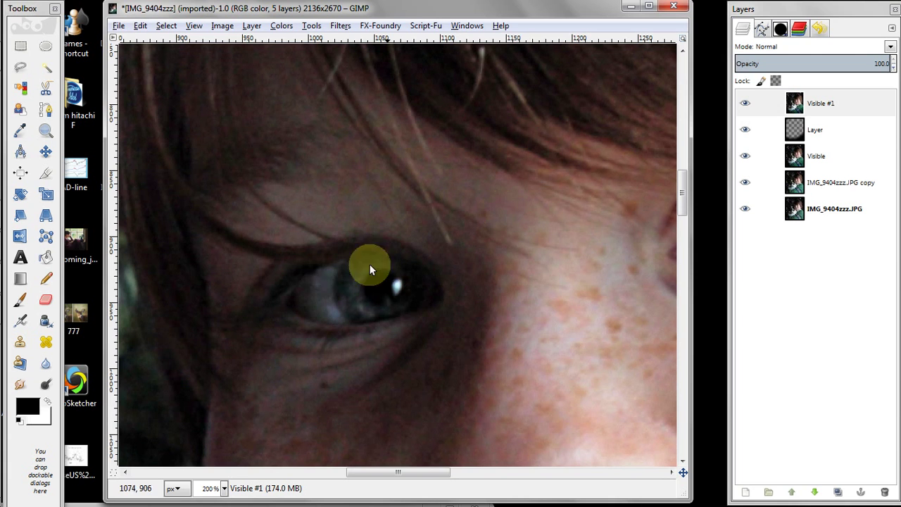
double_click(21, 68)
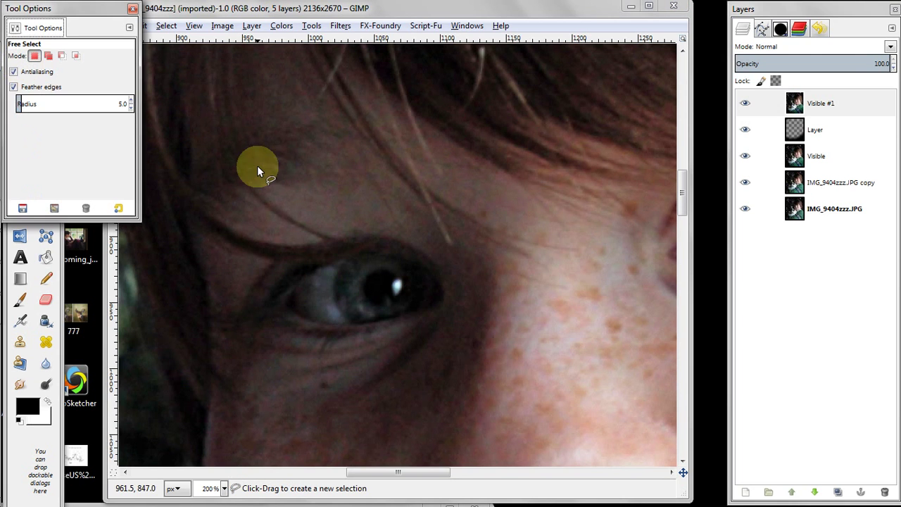
click(340, 267)
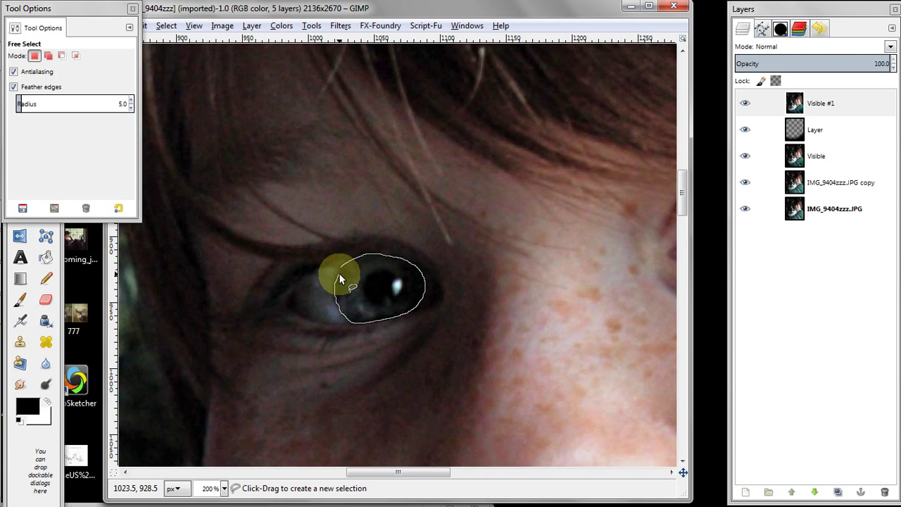
key(Return)
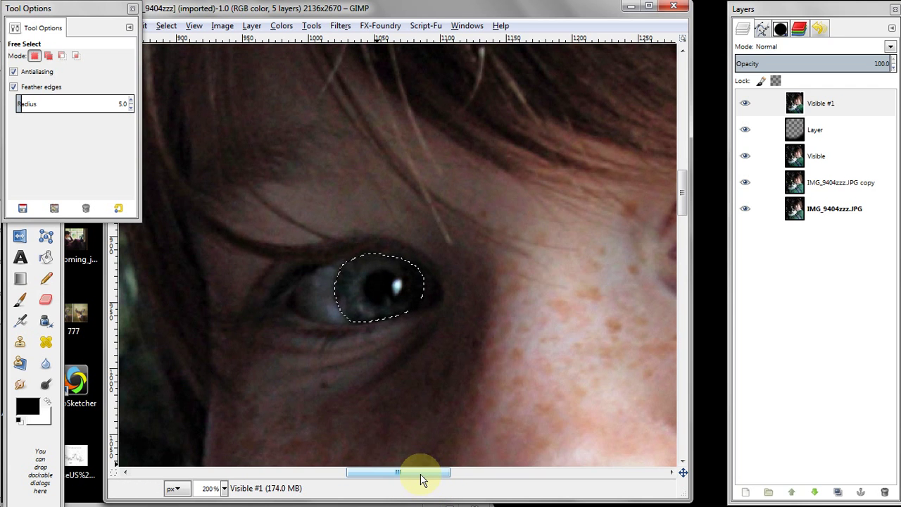
Step: Add the iris of the boy's other eye to the existing selection with a freehand outline
drag(421, 479, 426, 479)
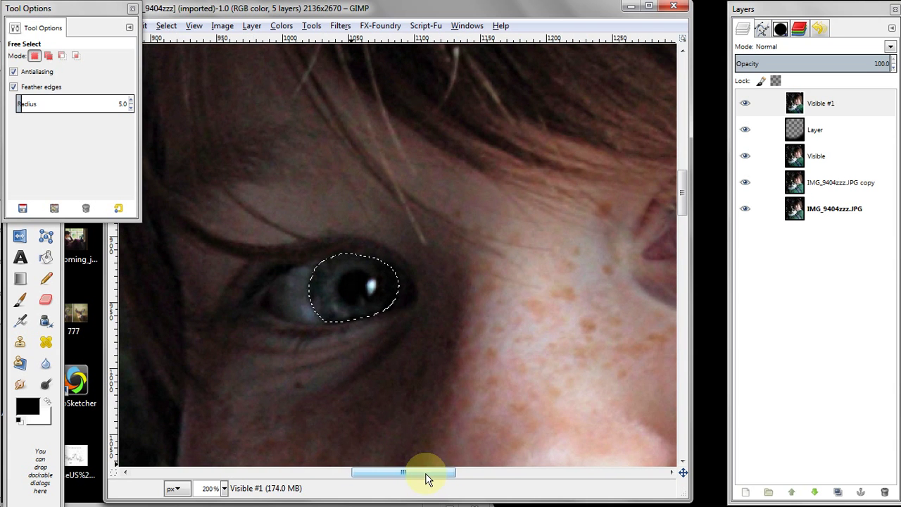
click(48, 55)
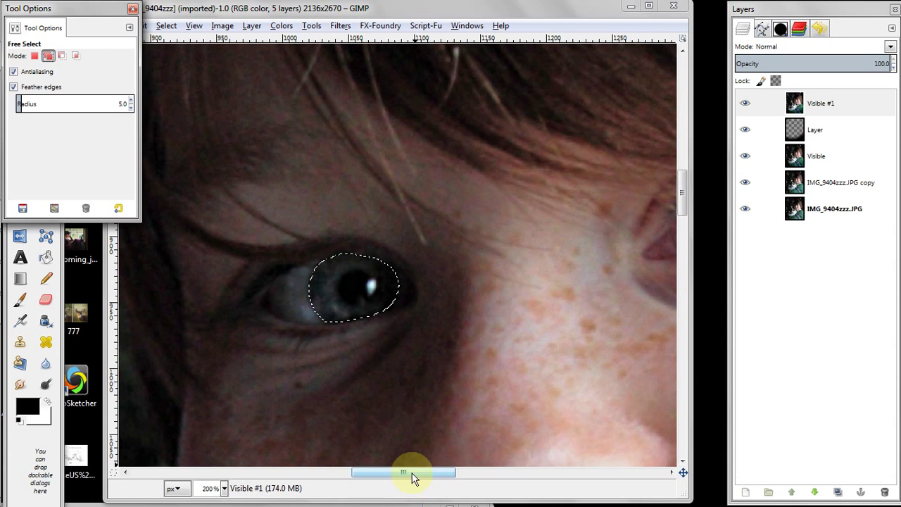
drag(413, 477, 443, 477)
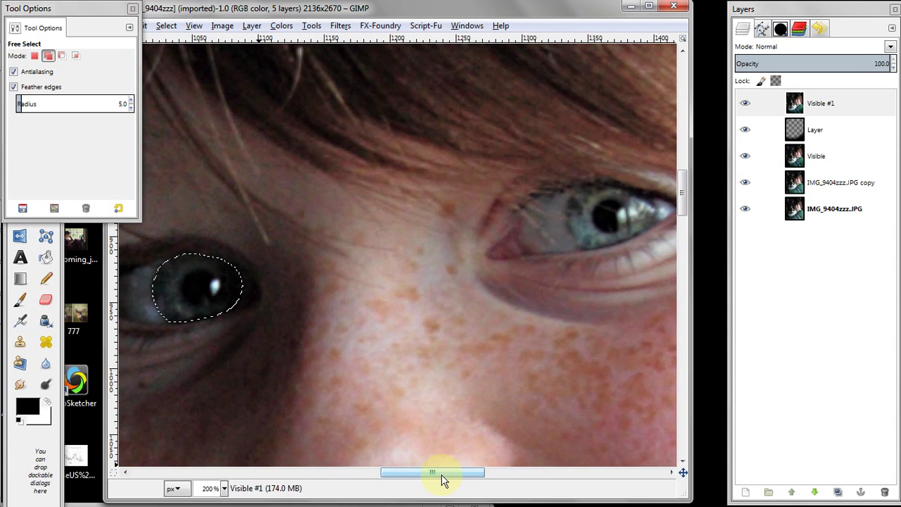
click(570, 197)
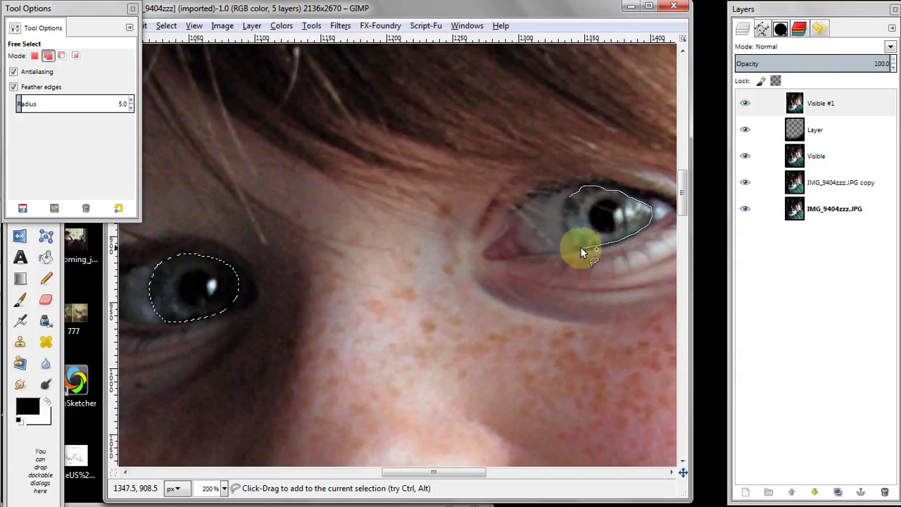
drag(582, 251, 567, 201)
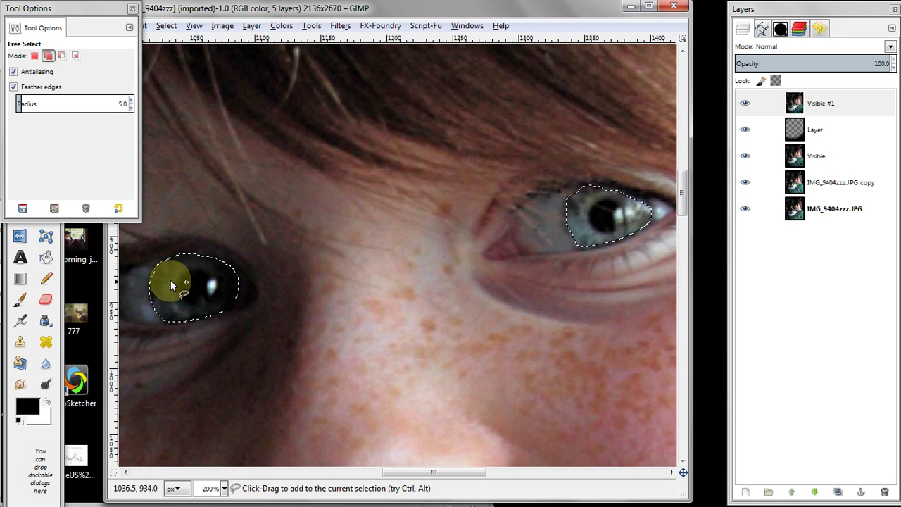
click(131, 9)
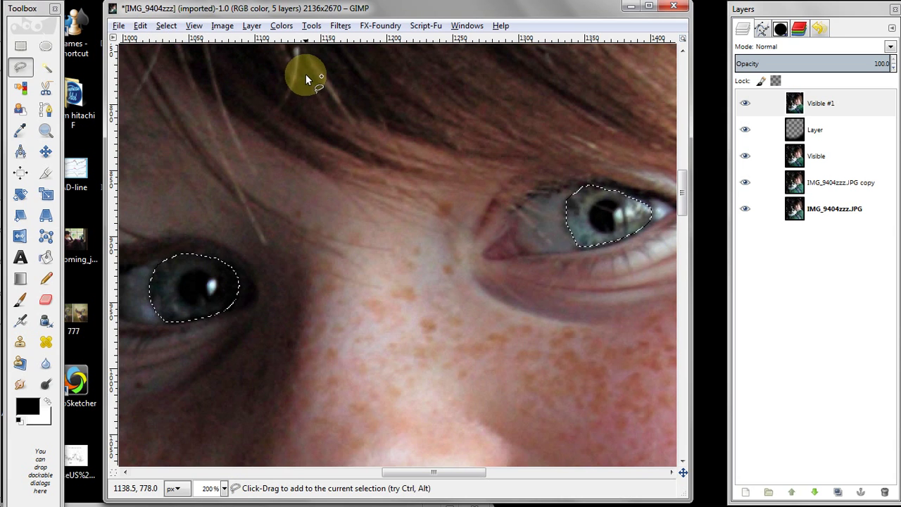
Step: Colorize both selected irises blue using a hue of 205
click(286, 26)
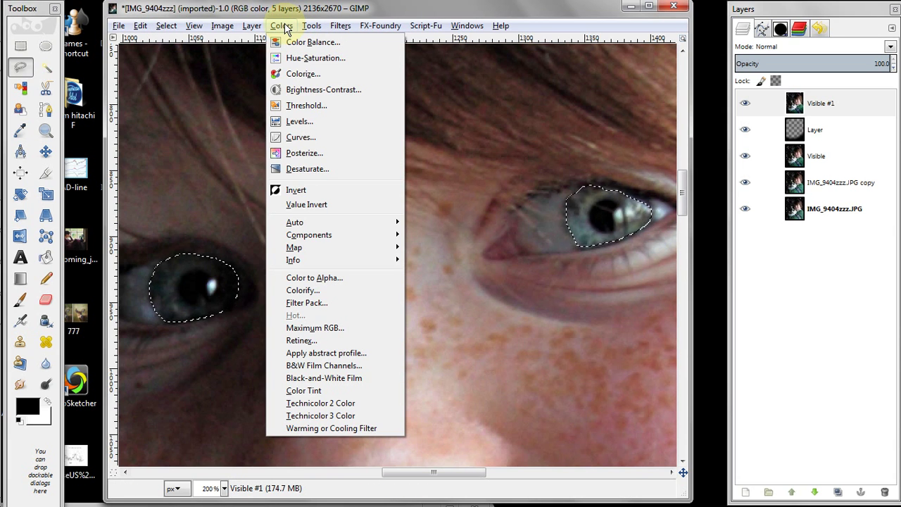
click(292, 75)
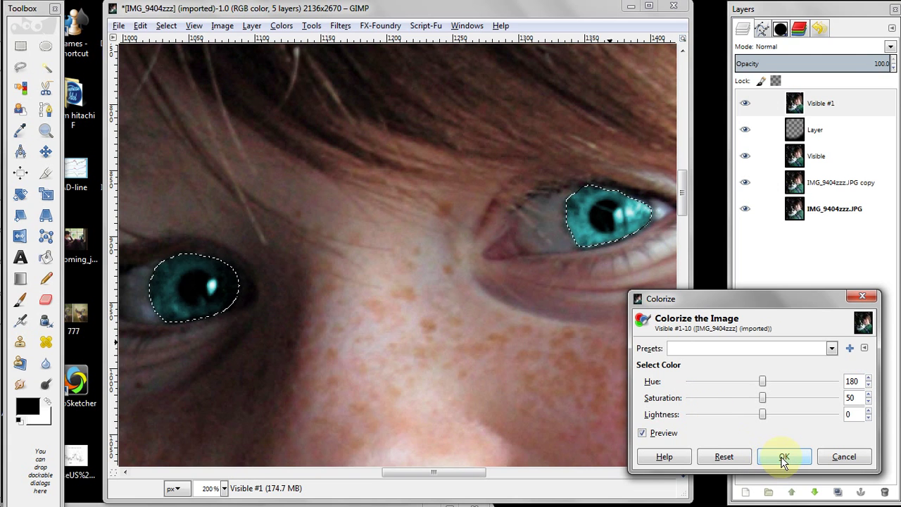
click(870, 379)
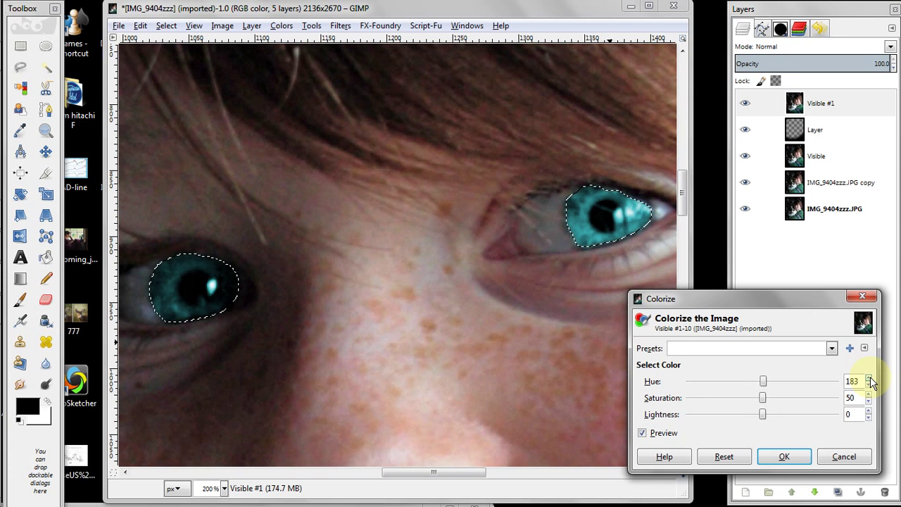
click(870, 379)
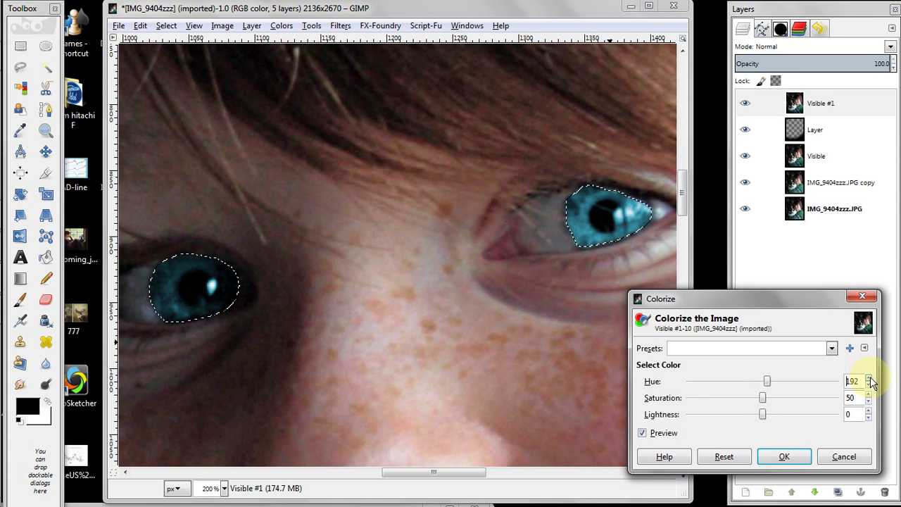
click(870, 379)
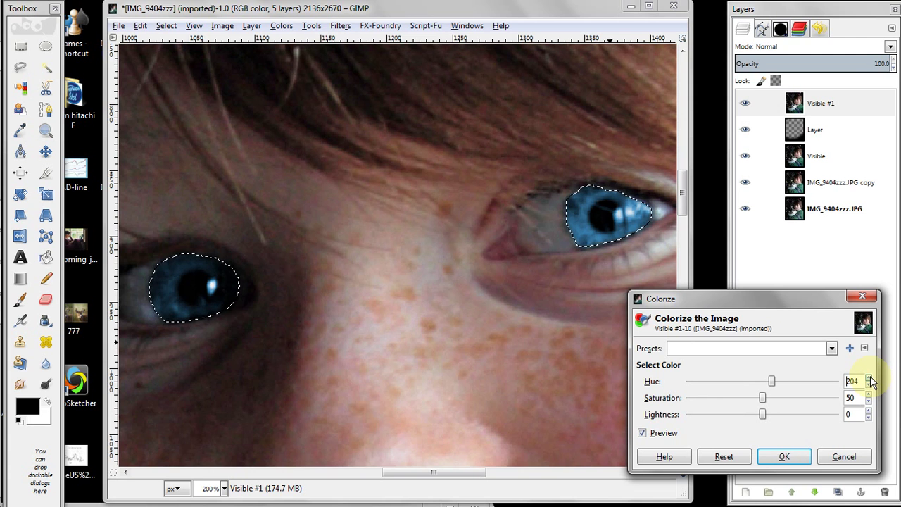
click(870, 379)
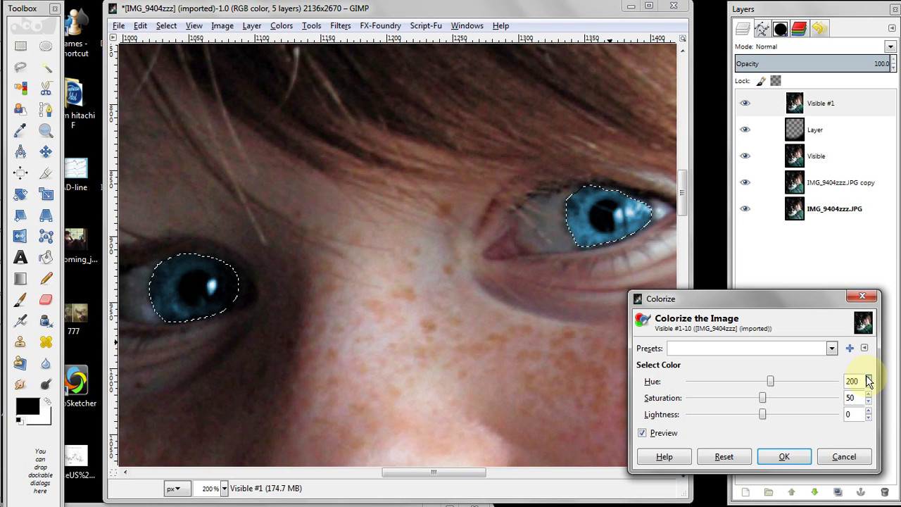
scroll(869, 380, up, 20)
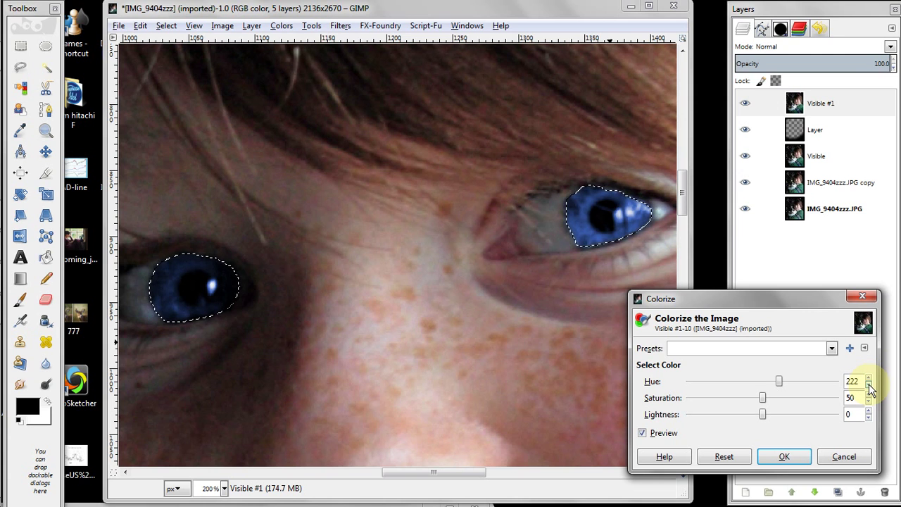
click(871, 389)
click(870, 390)
click(871, 389)
click(871, 390)
click(870, 389)
click(871, 389)
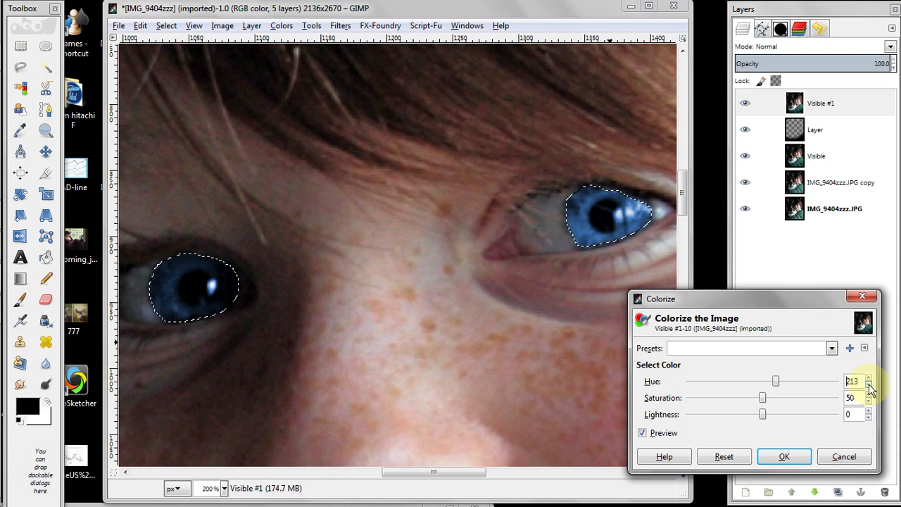
click(870, 390)
click(871, 389)
click(870, 390)
click(871, 390)
click(870, 390)
click(870, 390)
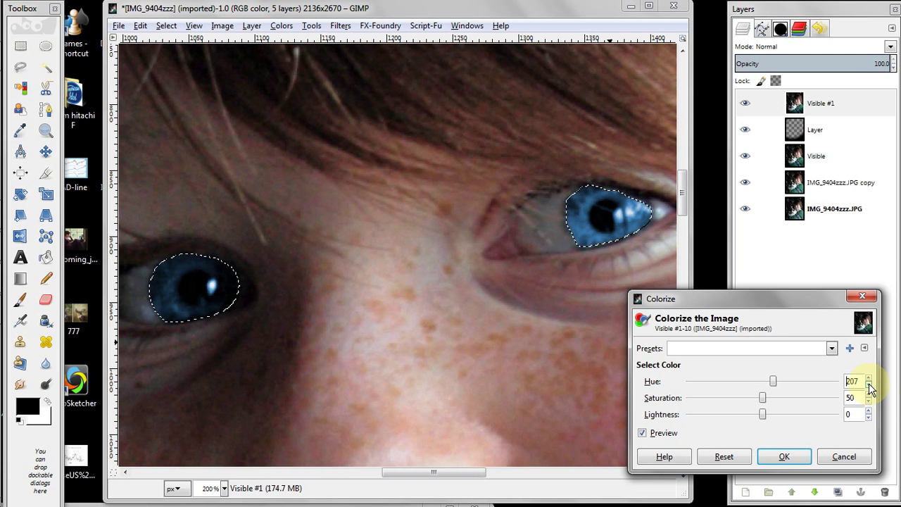
click(870, 389)
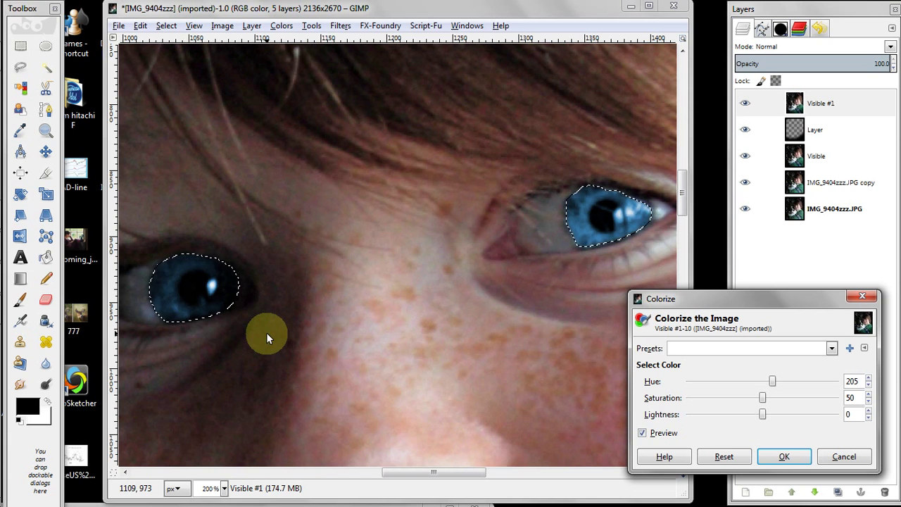
click(787, 457)
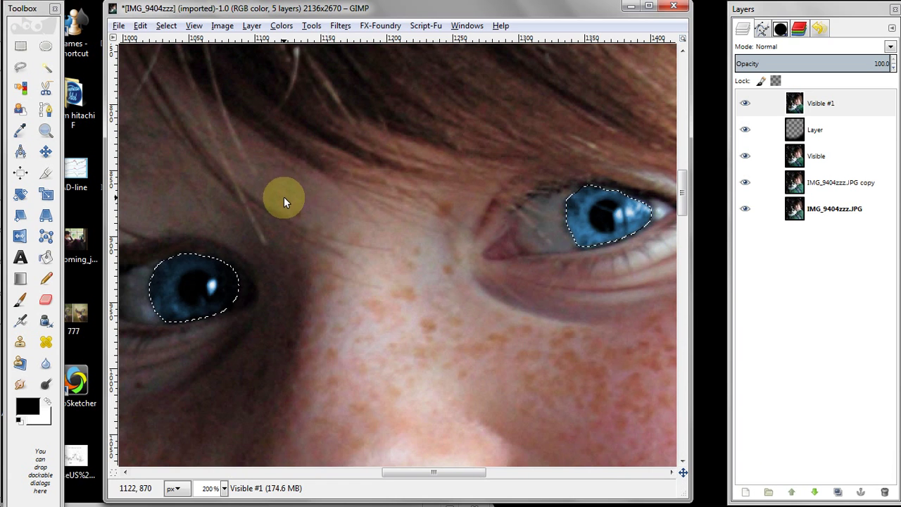
Step: Remove the selection around the boy's irises
click(167, 26)
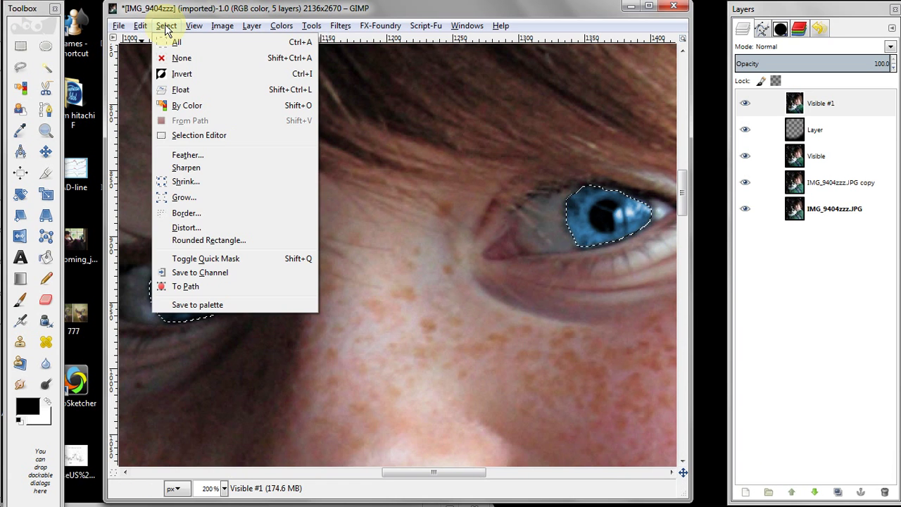
click(178, 56)
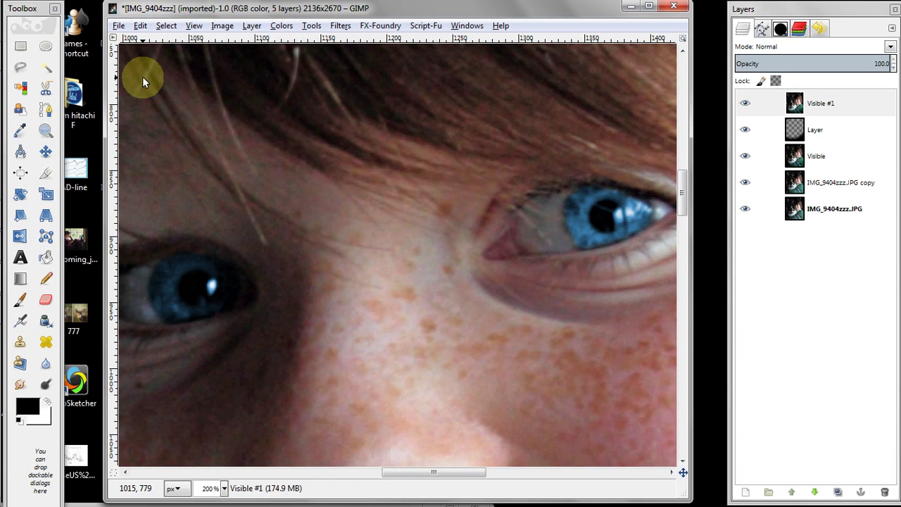
click(224, 489)
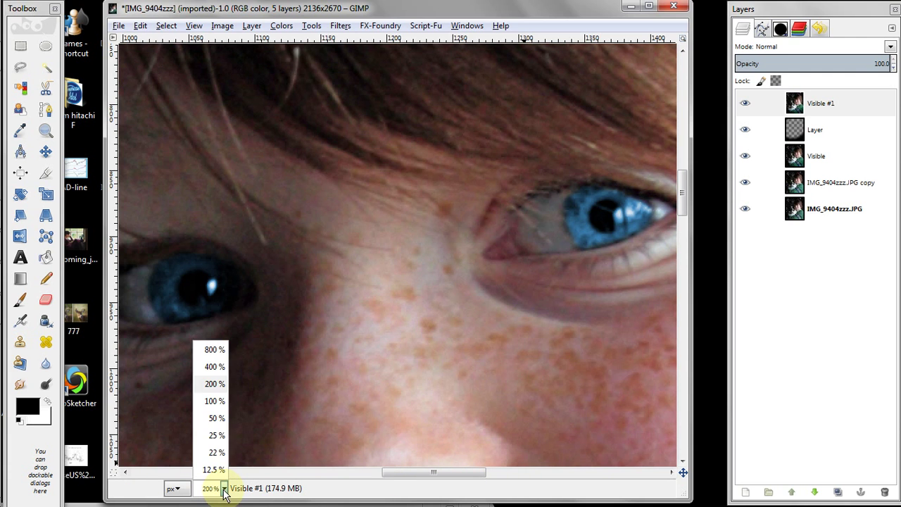
click(216, 452)
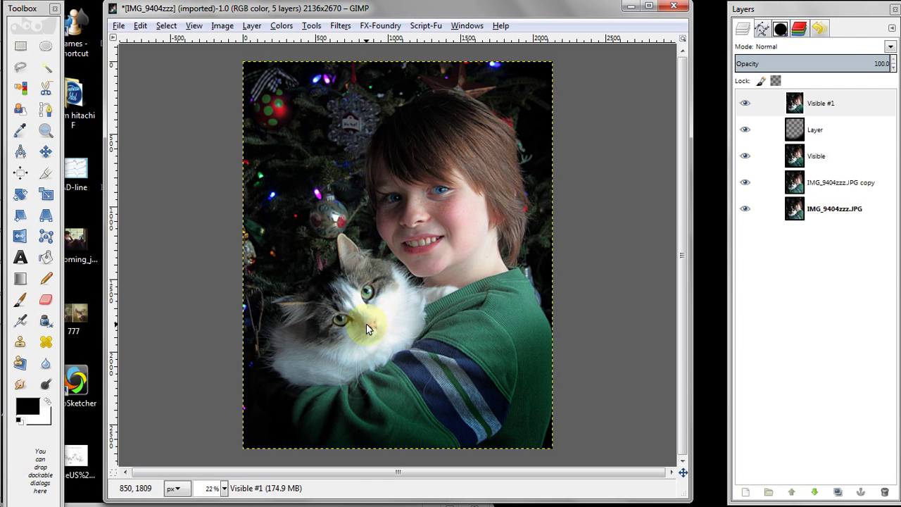
Step: Outline the iris of the cat's lower eye with a Free Select selection
click(224, 488)
click(210, 385)
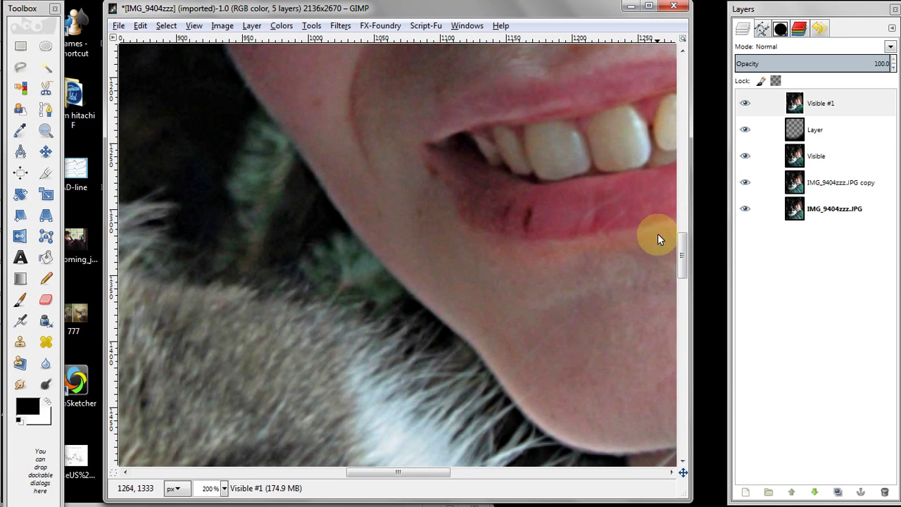
drag(681, 246, 683, 285)
drag(417, 474, 326, 480)
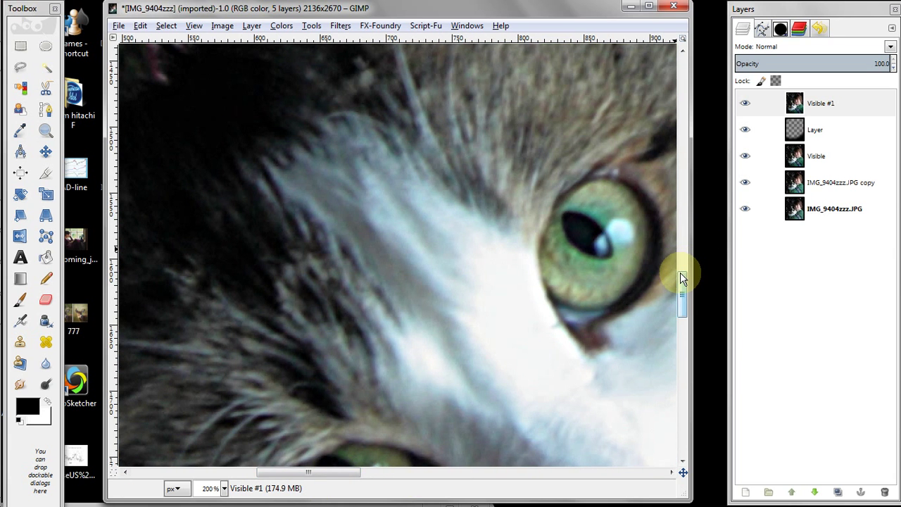
drag(681, 273, 682, 294)
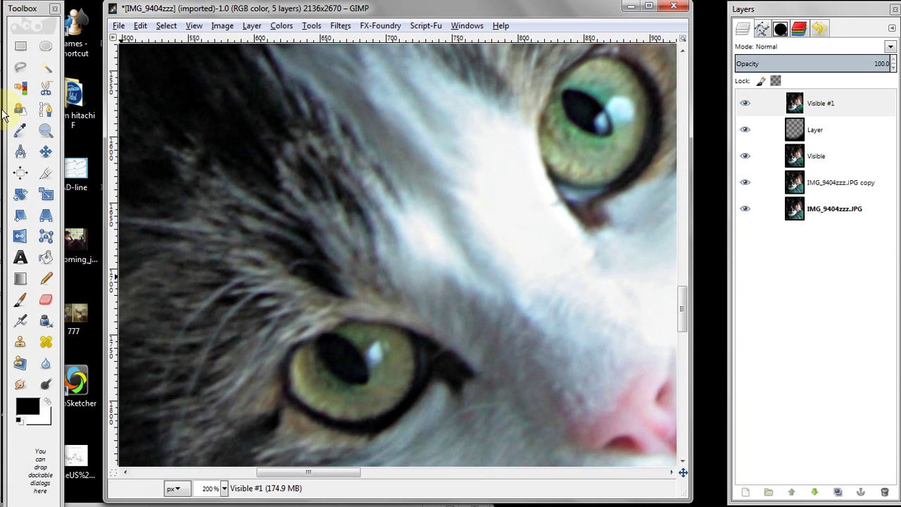
double_click(20, 67)
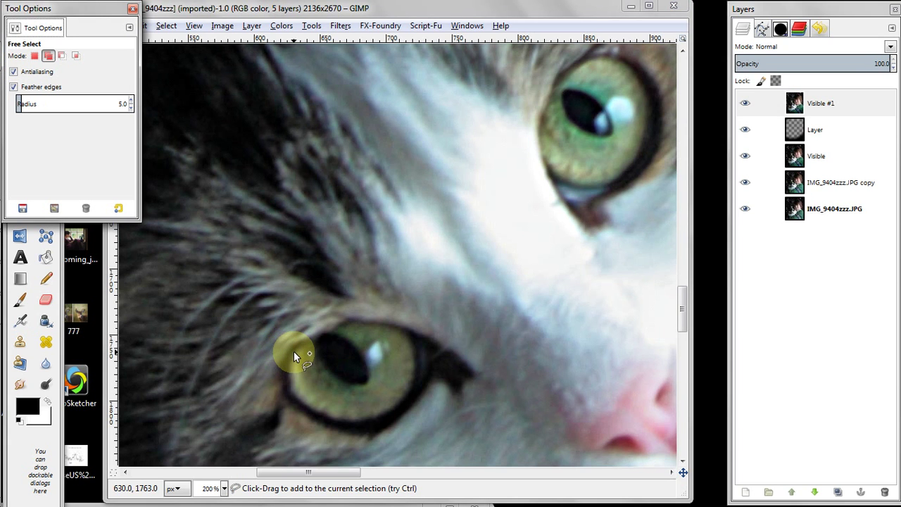
mouse_move(293, 351)
mouse_down()
mouse_move(354, 324)
mouse_move(392, 330)
mouse_move(412, 350)
mouse_move(409, 384)
mouse_move(390, 406)
mouse_move(343, 418)
mouse_move(312, 407)
mouse_move(295, 353)
mouse_up()
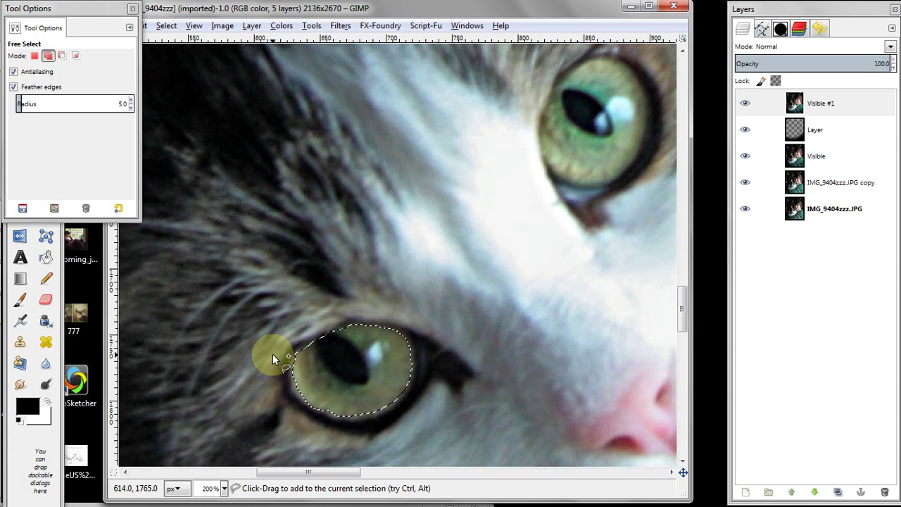
Step: Trace the iris of the cat's upper eye freehand to add it to the selection
click(588, 61)
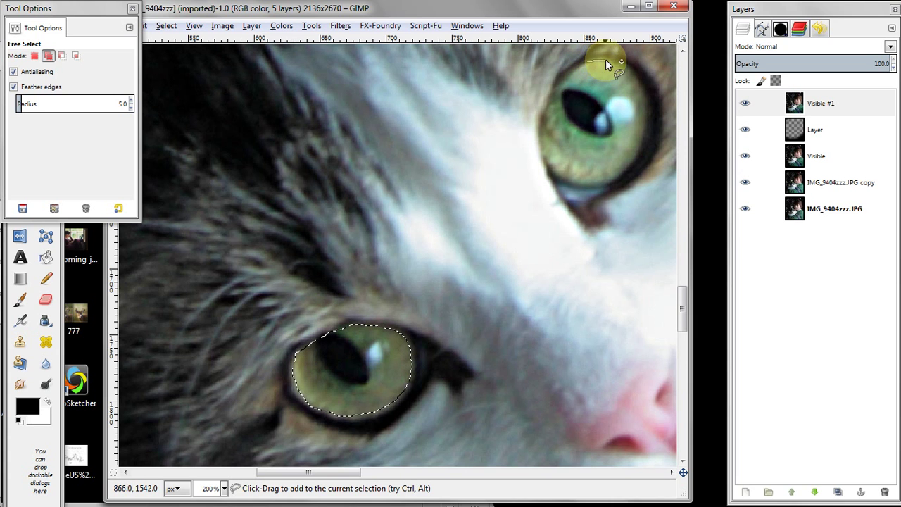
drag(624, 73, 635, 87)
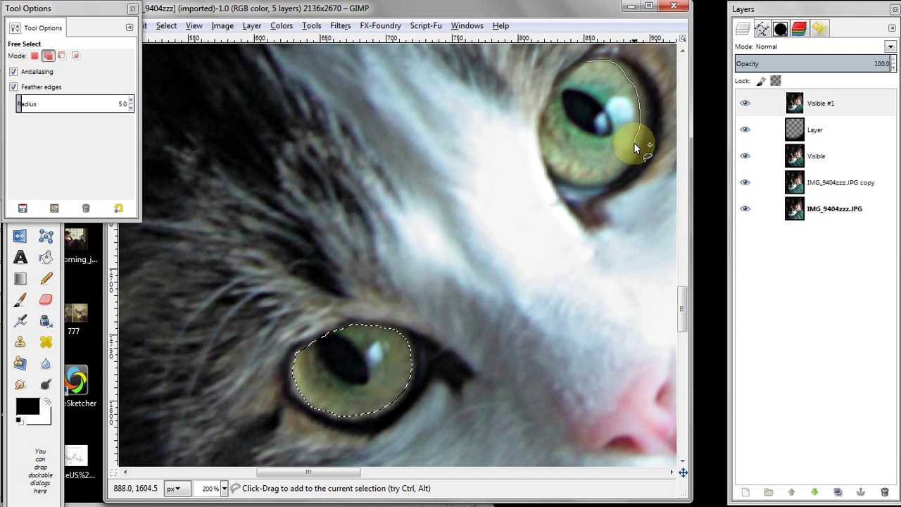
mouse_move(635, 145)
mouse_down()
mouse_move(594, 182)
mouse_move(552, 156)
mouse_move(546, 121)
mouse_move(586, 62)
mouse_up()
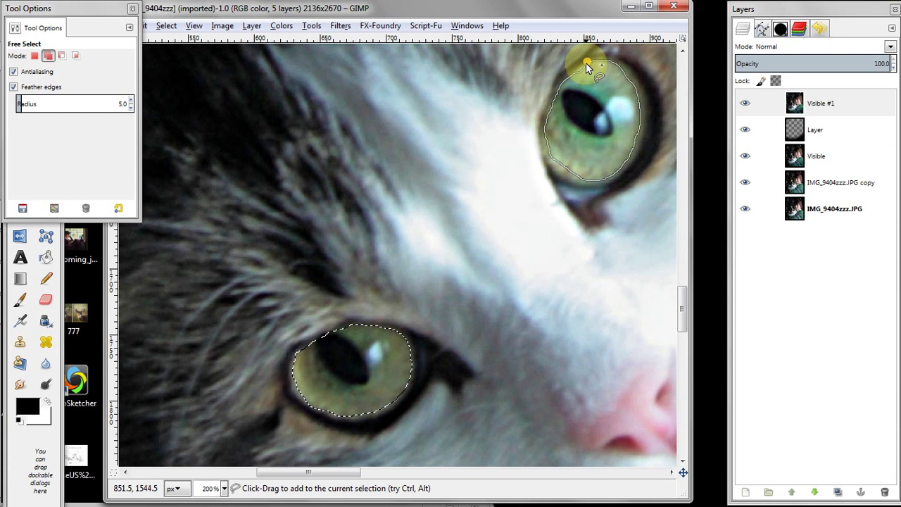
Step: Close the freehand selection around the cat's upper iris and set the saturation of both selected irises to 40
double_click(562, 105)
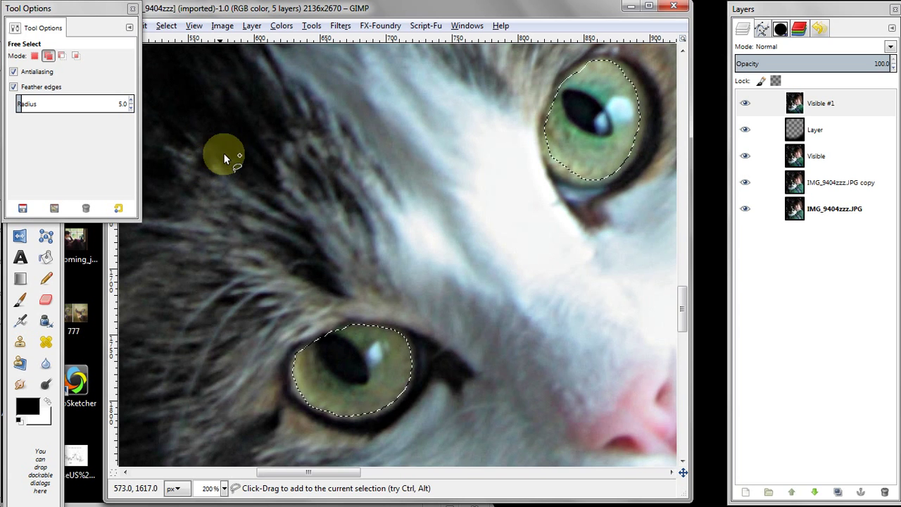
click(132, 8)
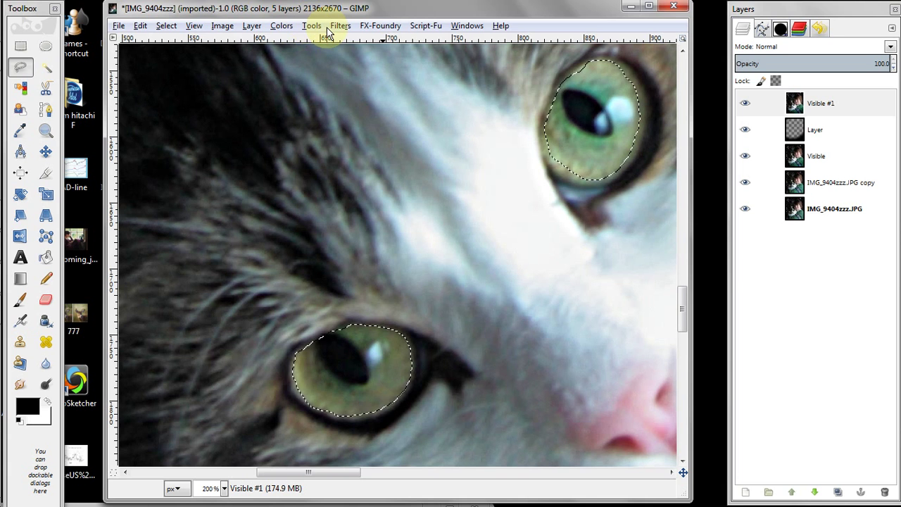
click(287, 28)
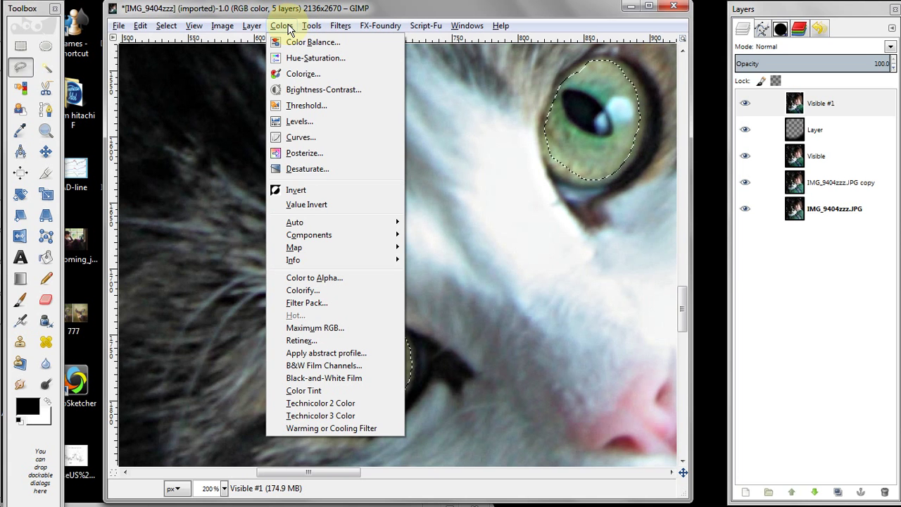
click(303, 58)
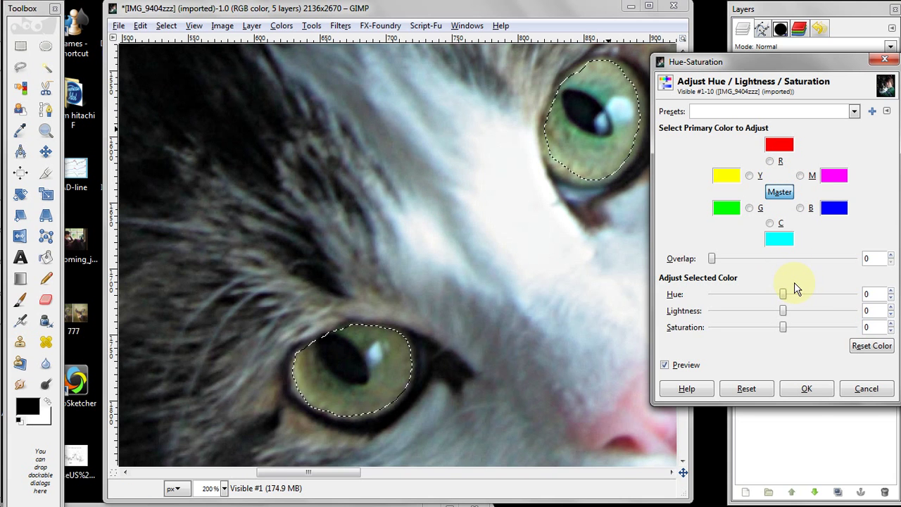
click(785, 328)
drag(784, 328, 857, 331)
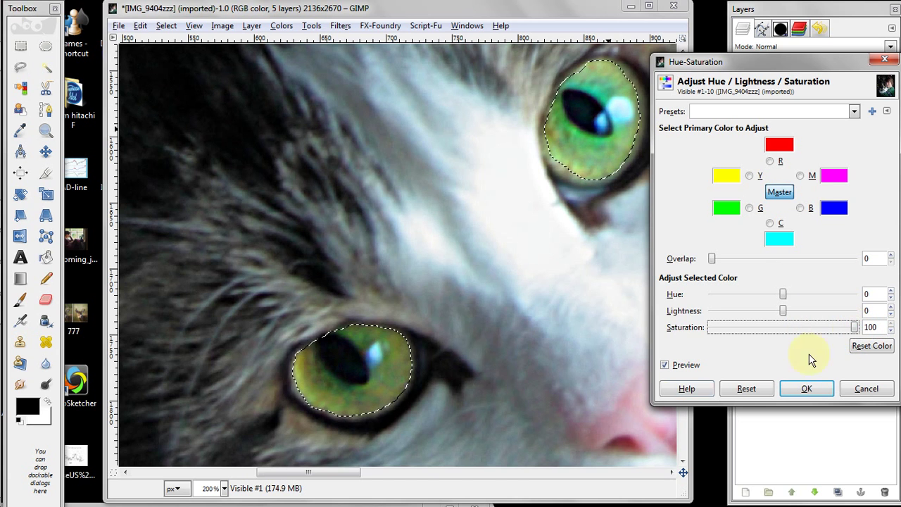
click(223, 489)
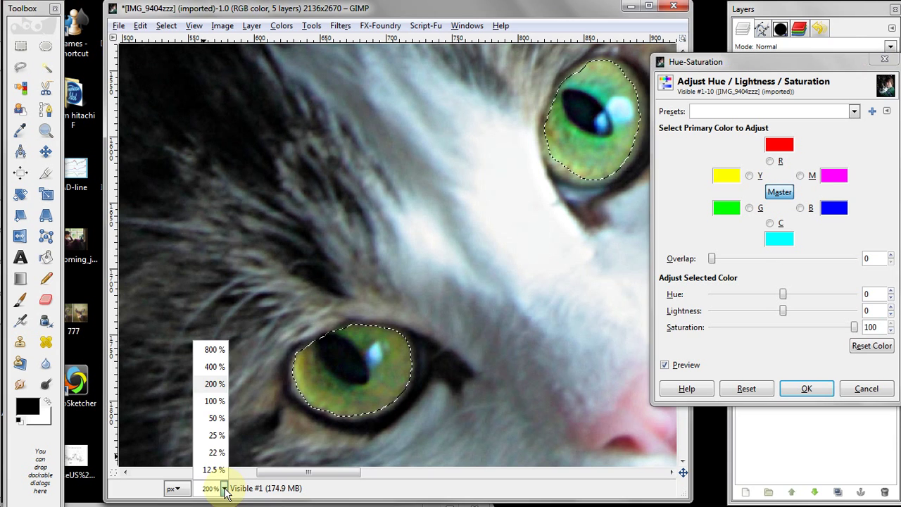
click(216, 454)
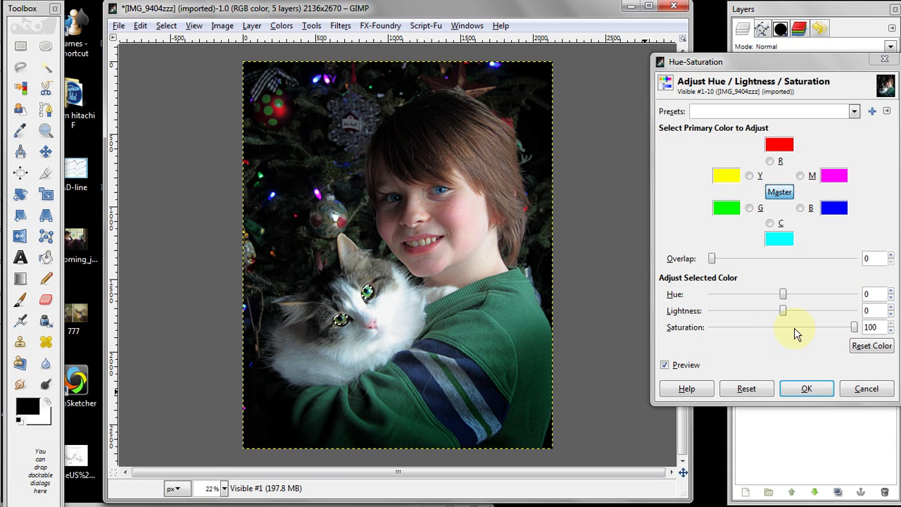
drag(855, 328, 811, 337)
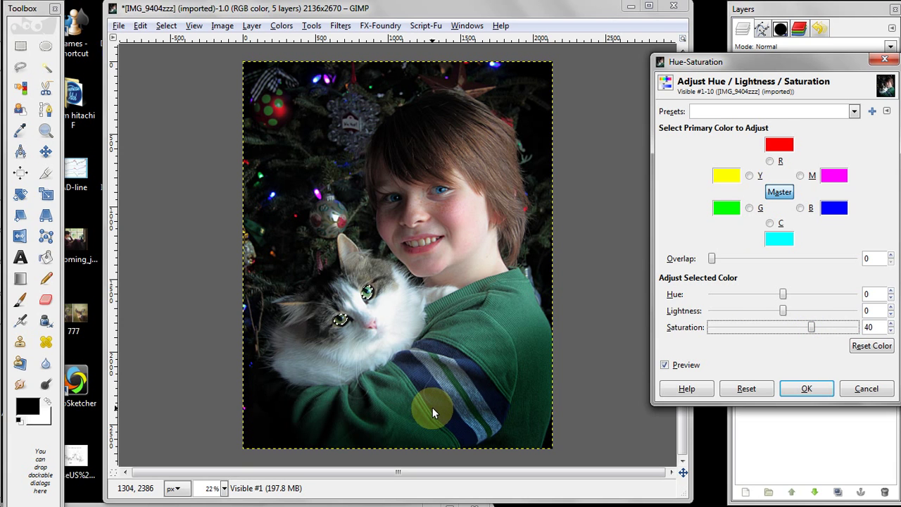
Step: Remove the selection around the cat's irises and apply the Hue-Saturation adjustment
click(166, 29)
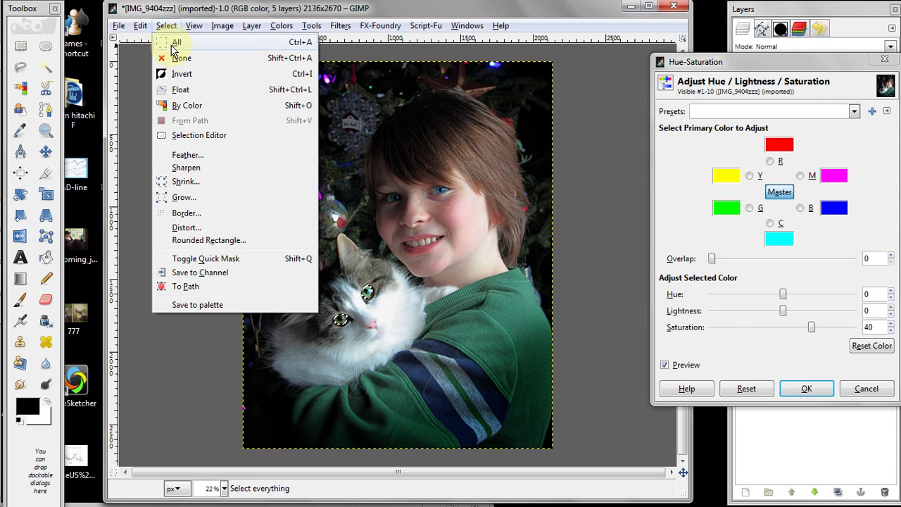
click(176, 55)
key(Return)
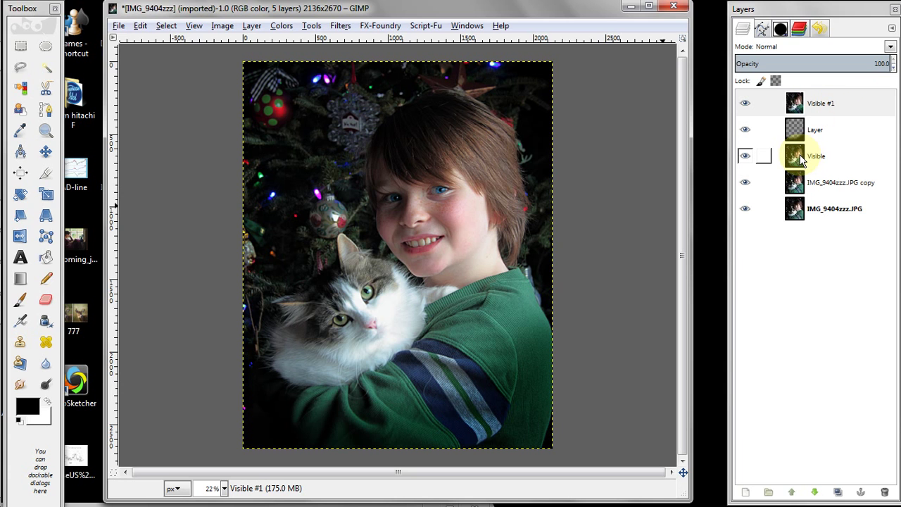
Step: Compare the photo with and without the eye edits by toggling the visibility of the Visible #1 layer
click(745, 104)
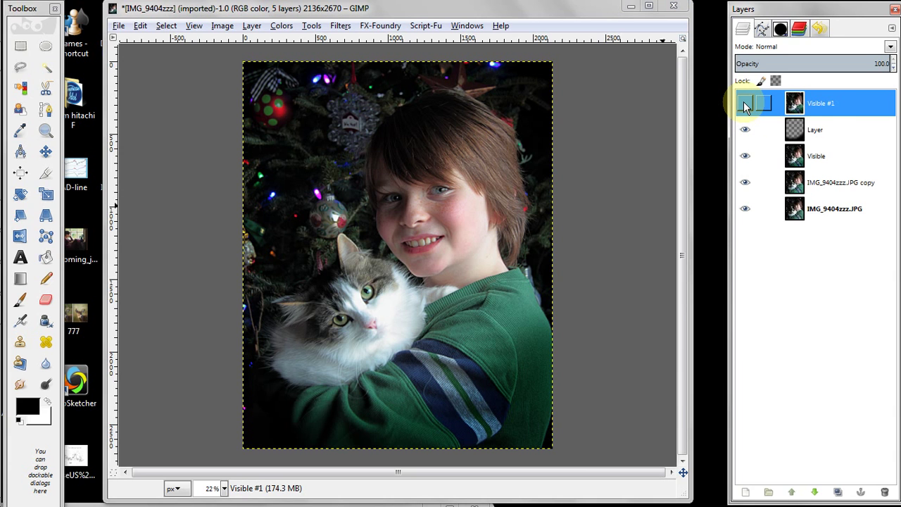
click(745, 105)
click(745, 105)
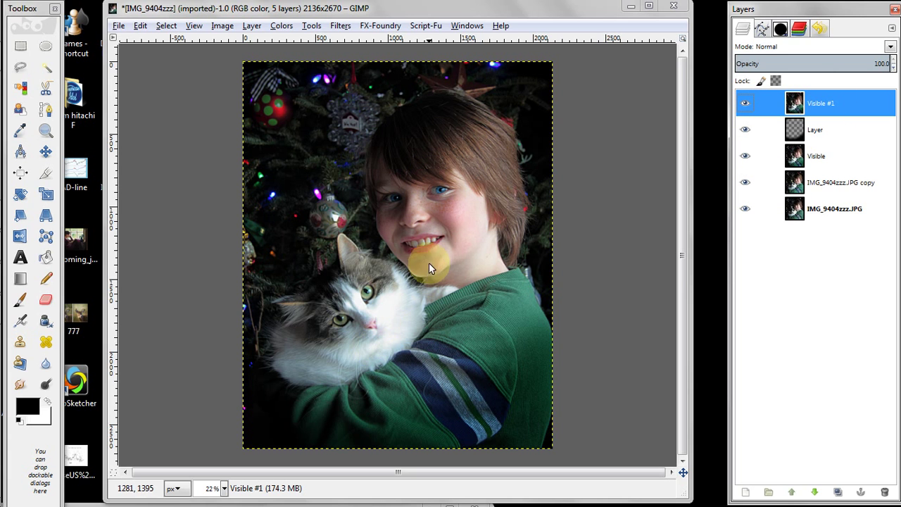
Step: Set up the Heal tool at 200% zoom and sample clean lip beside the dark crack in the boy's lower lip
click(223, 488)
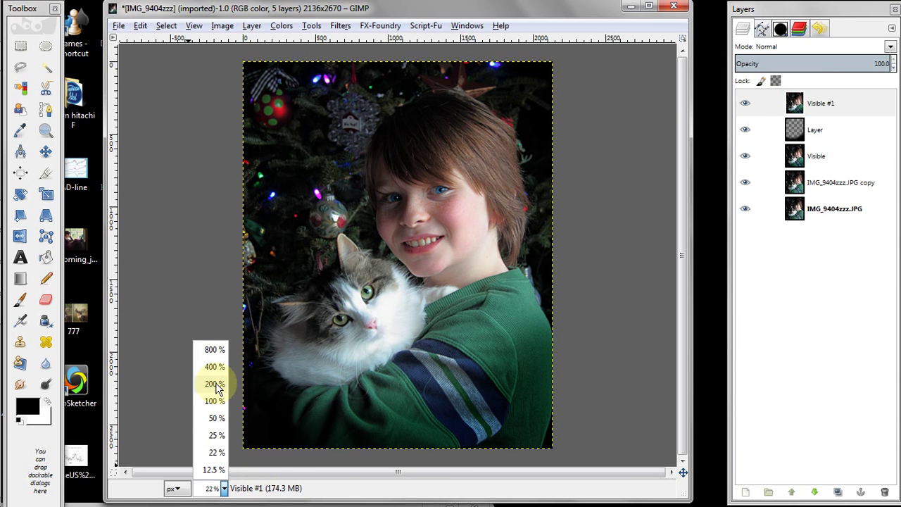
click(215, 384)
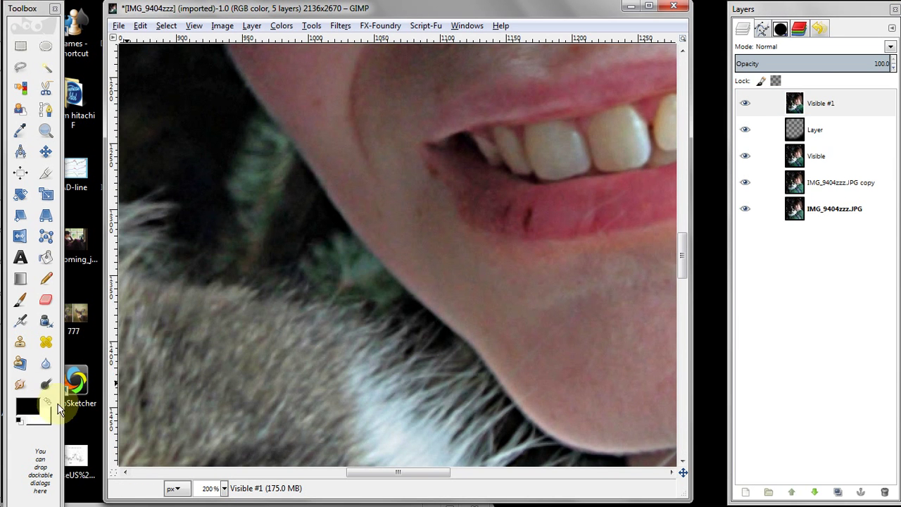
double_click(45, 345)
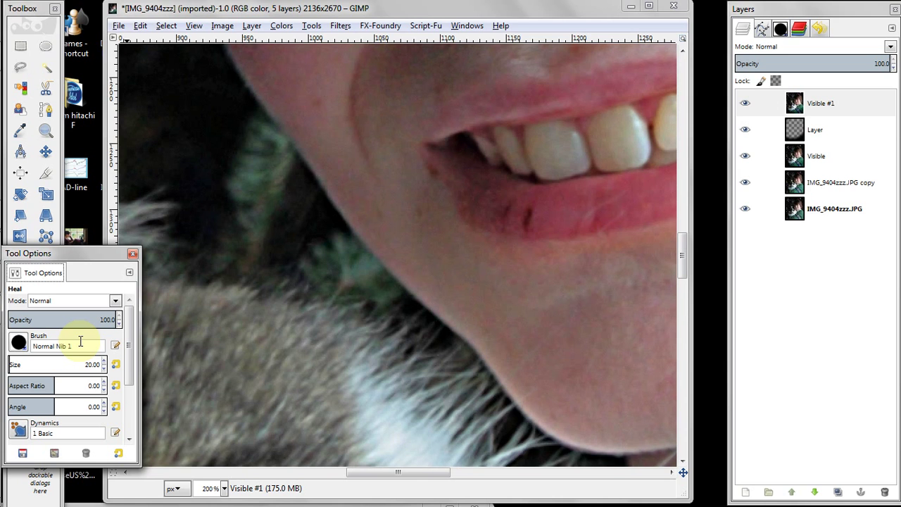
click(81, 341)
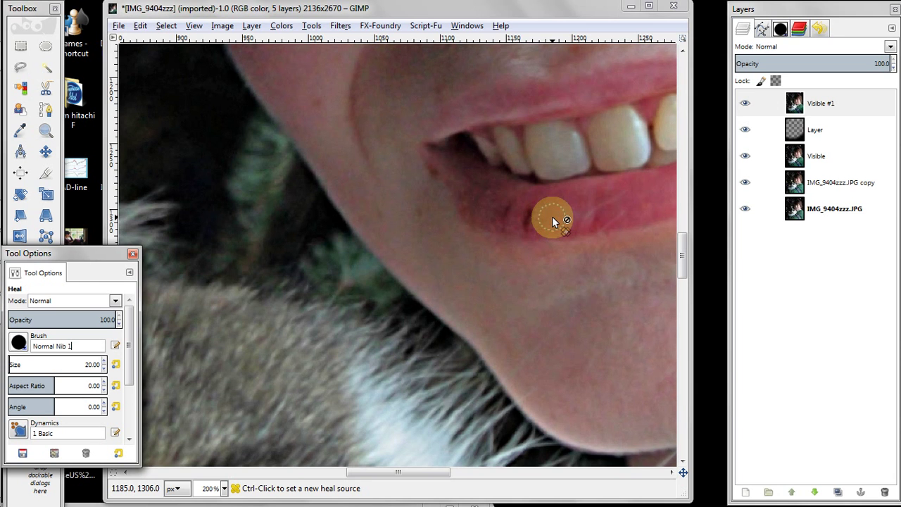
ctrl+click(552, 217)
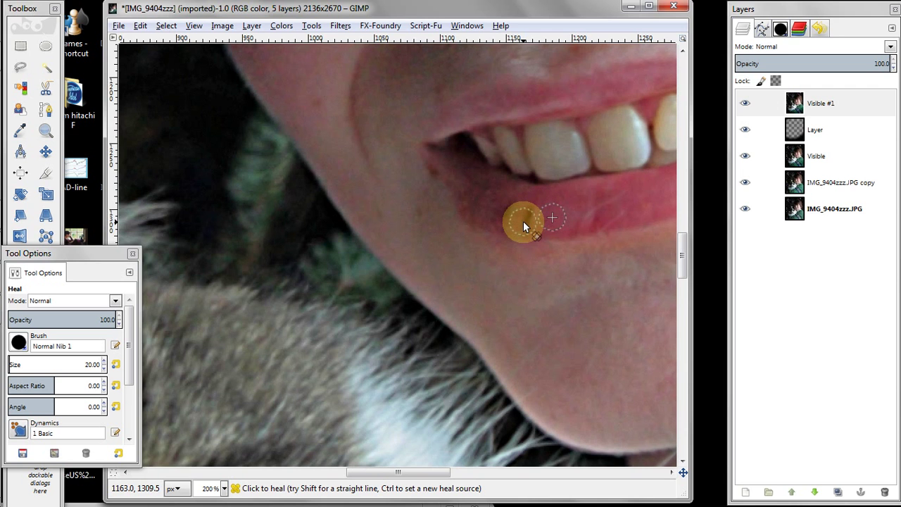
click(523, 222)
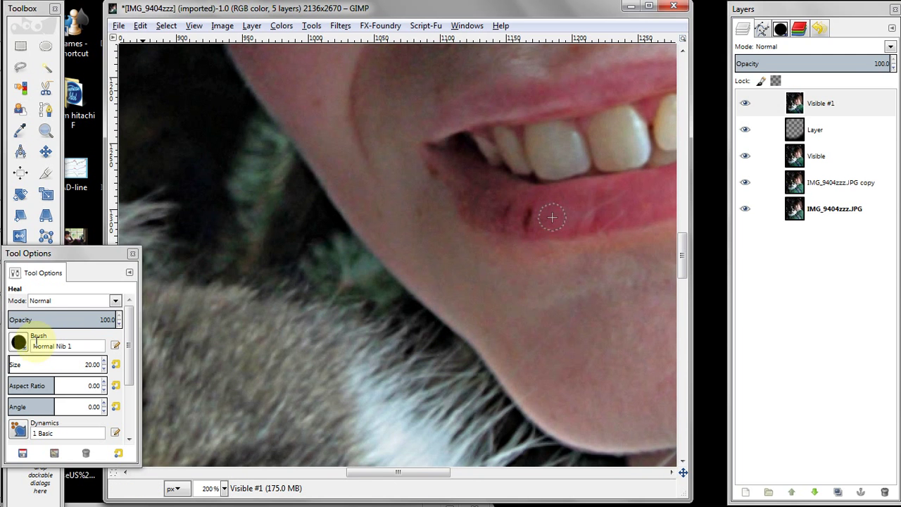
Step: Change the Heal brush to 2. Hardness 075 and heal the dark crack in the boy's lower lip
click(18, 343)
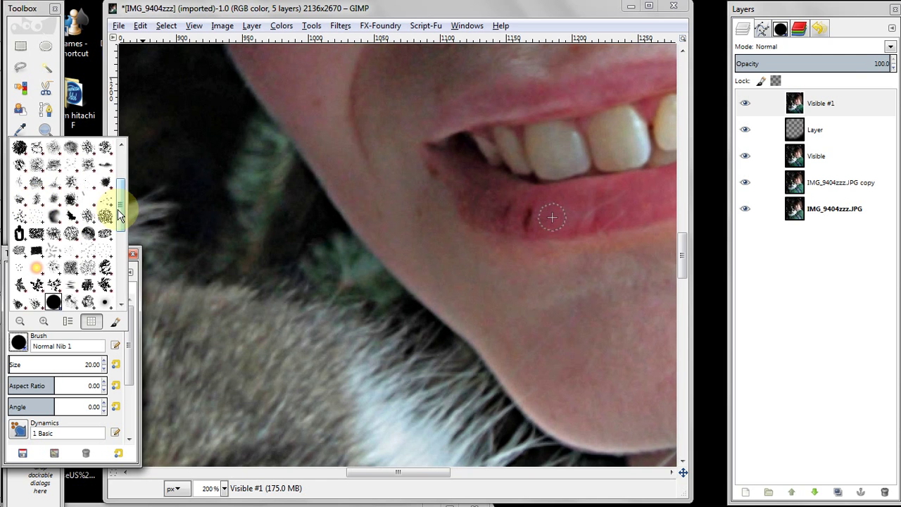
drag(120, 207, 120, 177)
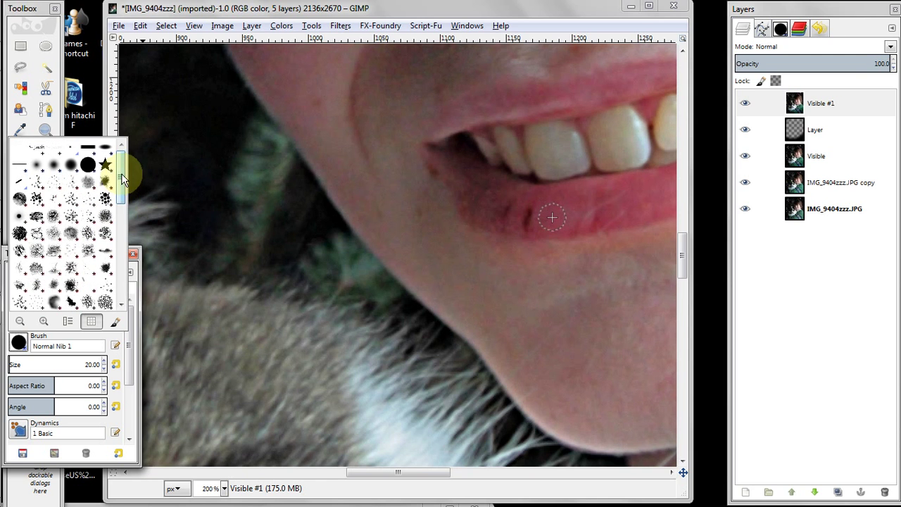
click(70, 171)
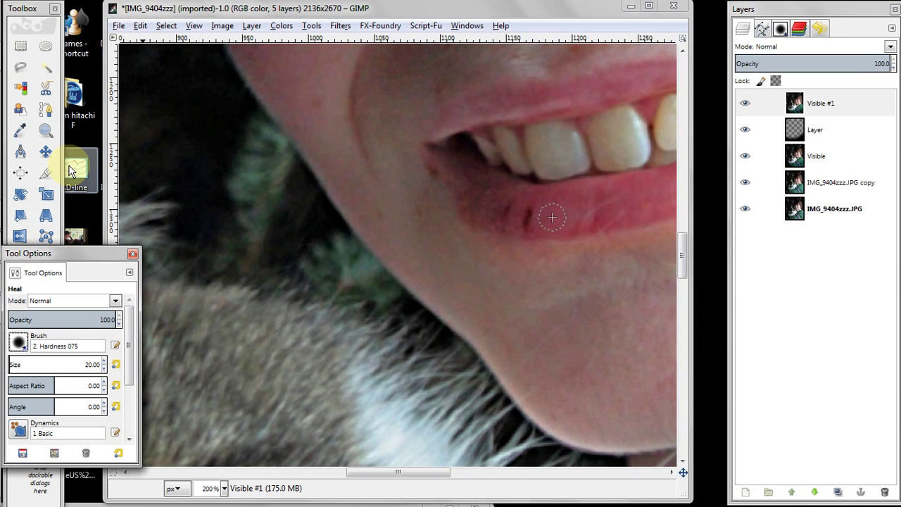
click(529, 217)
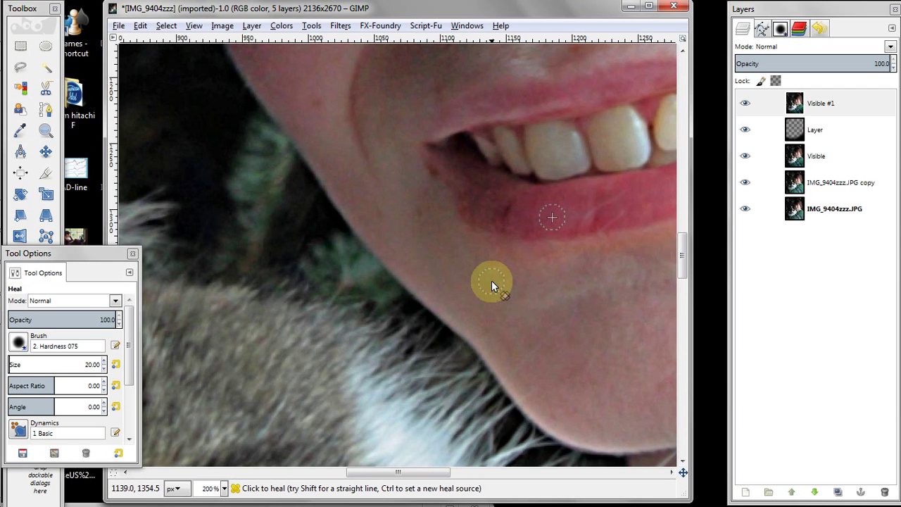
click(543, 233)
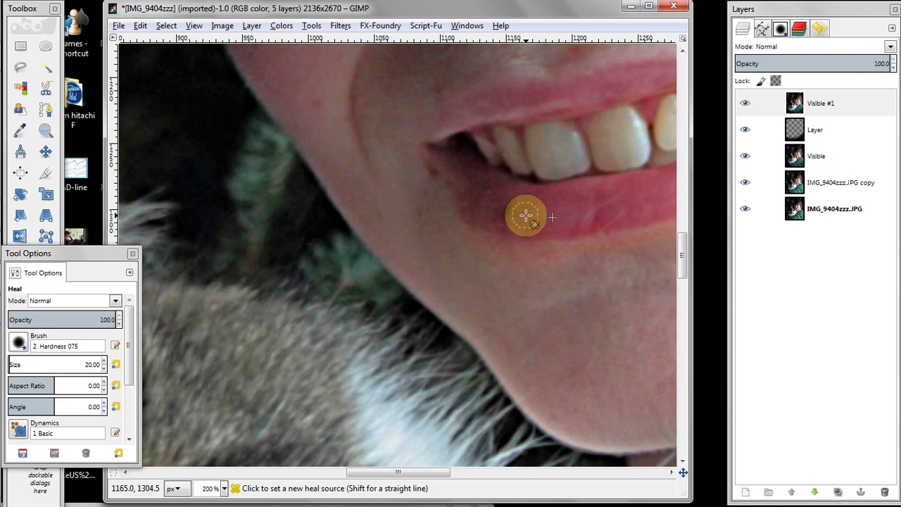
Step: Sample the repaired part of the lower lip and heal the remaining dark marks beside it, towards the mouth corner
ctrl+click(527, 217)
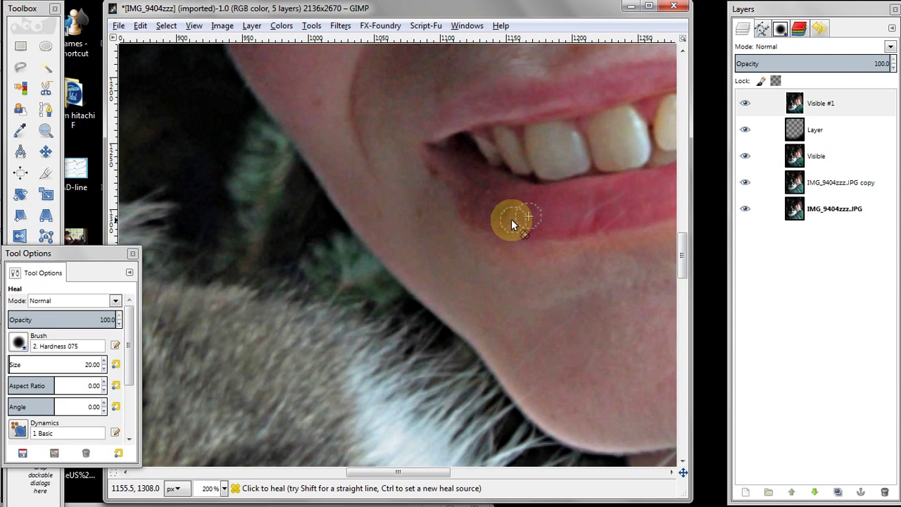
drag(512, 221, 504, 211)
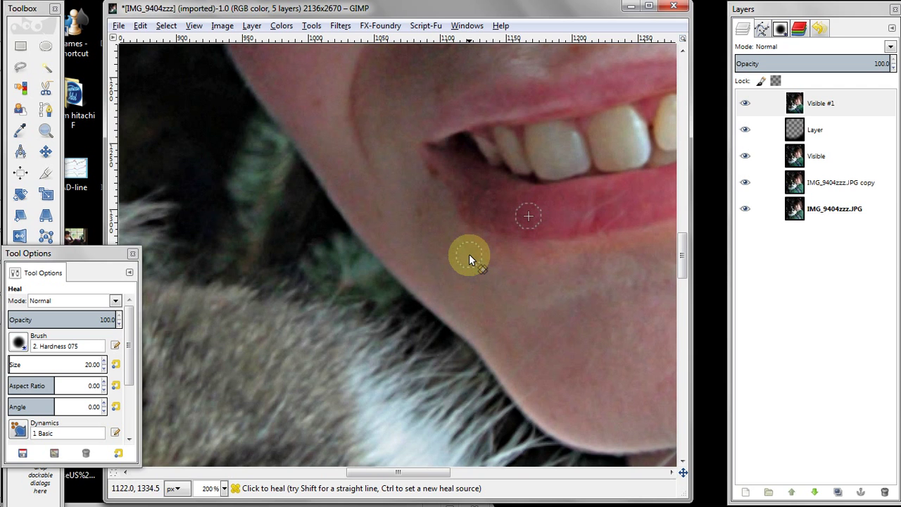
click(498, 215)
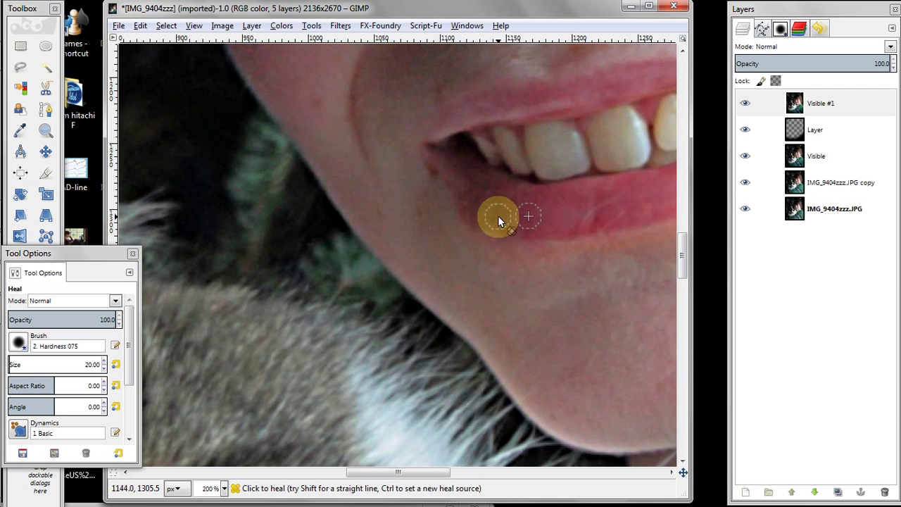
Step: Heal the lip edge near the mouth corner using new sources sampled from the lip, the adjacent skin and the chin
ctrl+click(498, 215)
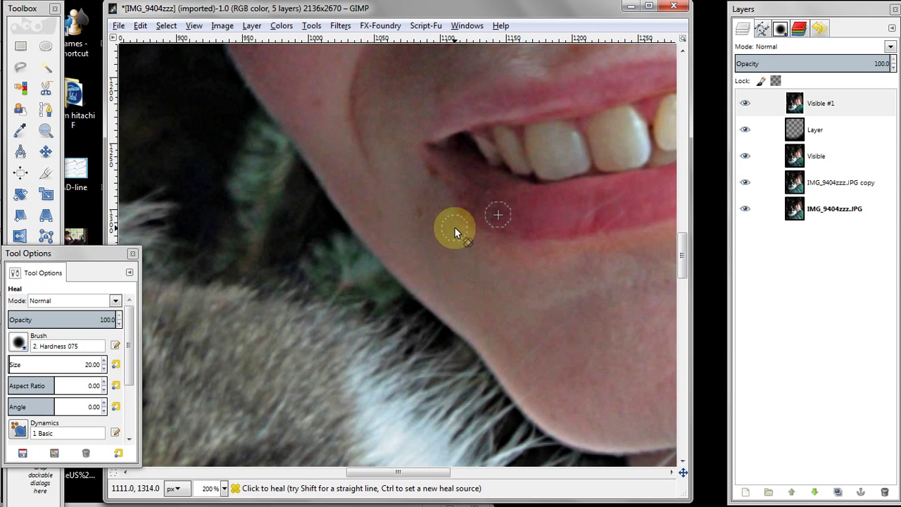
key(ctrl)
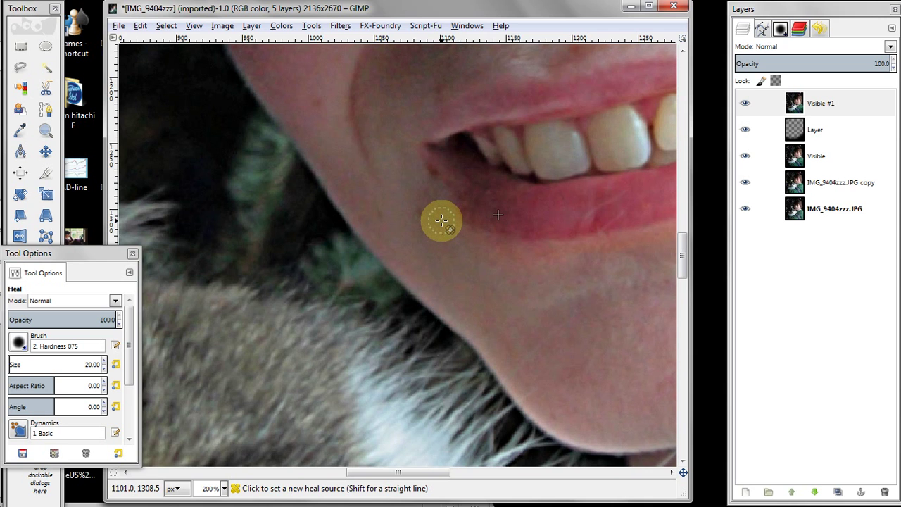
ctrl+click(438, 223)
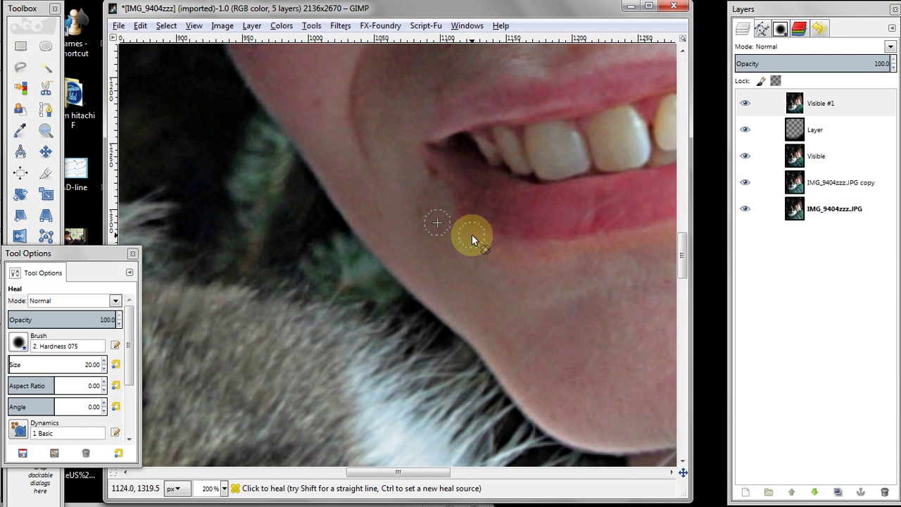
ctrl+click(437, 214)
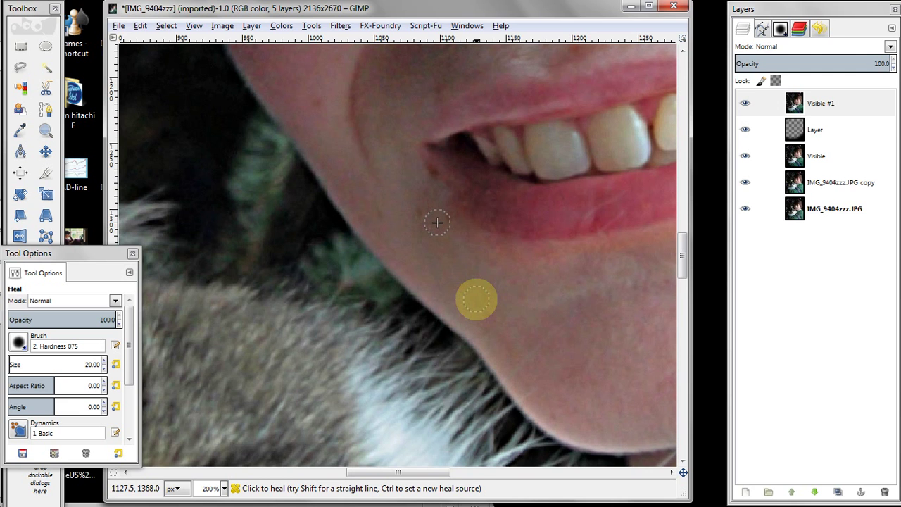
ctrl+click(478, 314)
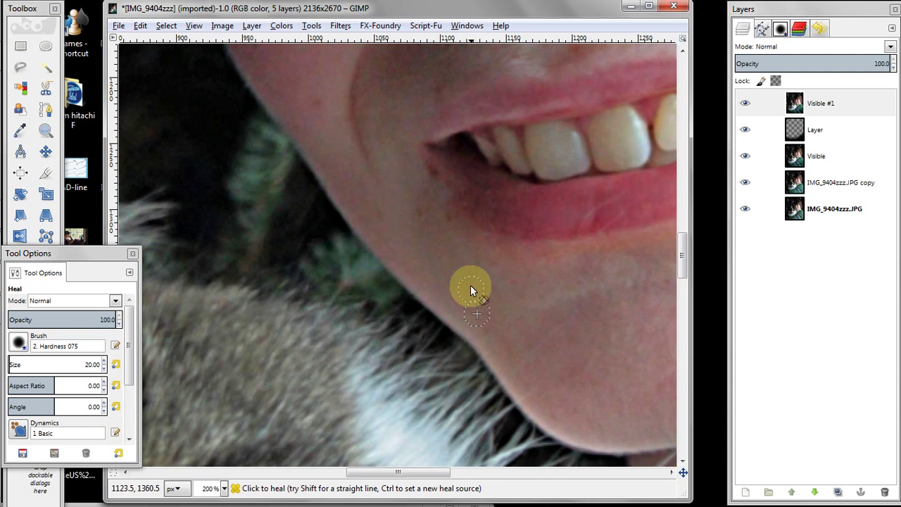
ctrl+click(460, 251)
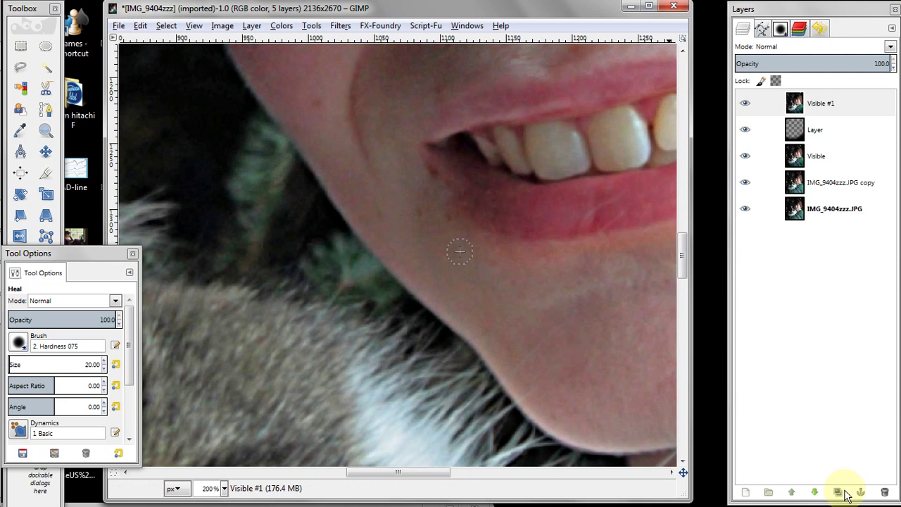
Step: Undo the last two Heal strokes
click(821, 26)
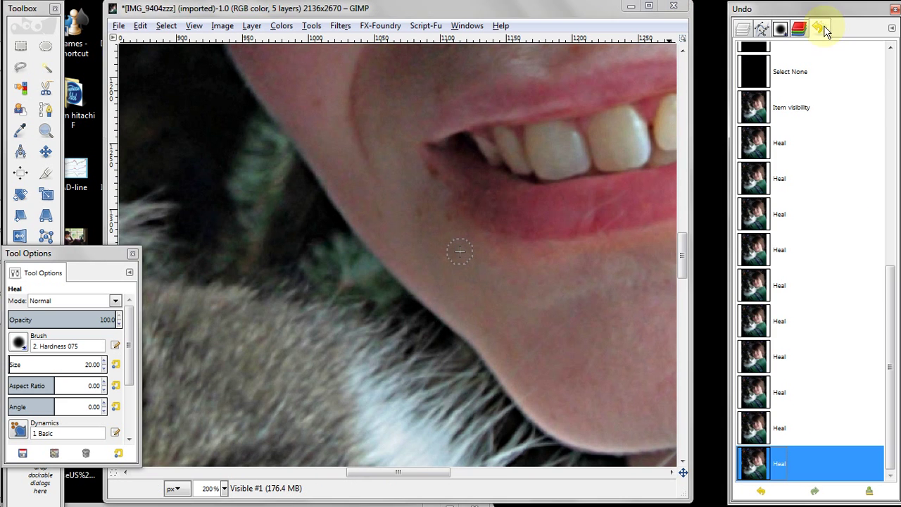
click(761, 492)
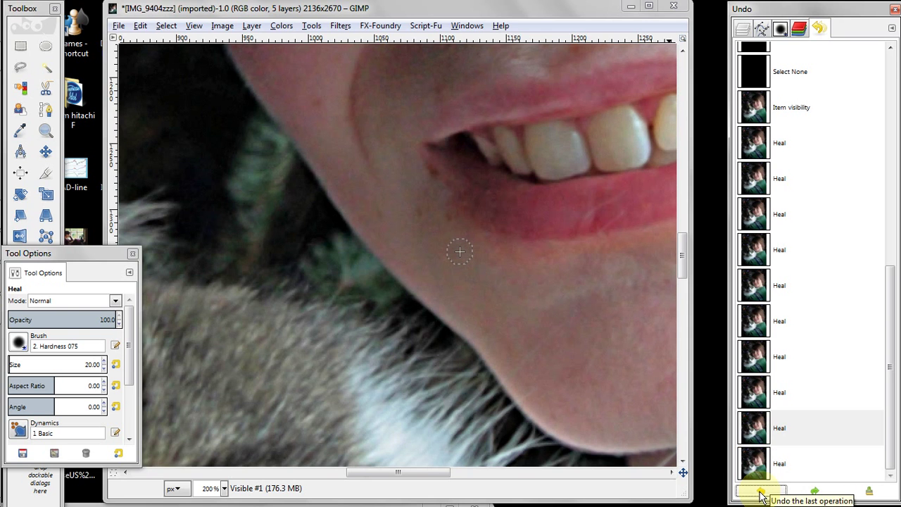
click(761, 493)
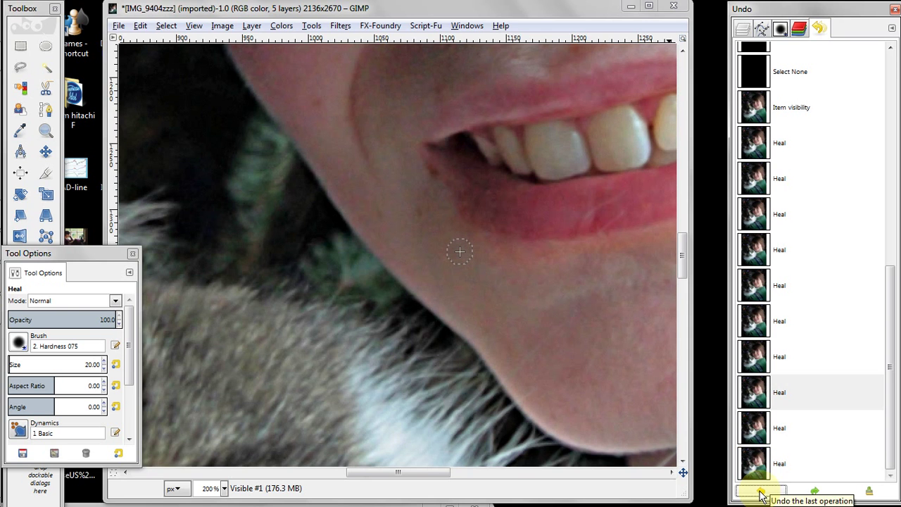
Step: Undo three more of the latest Heal strokes near the mouth corner
click(761, 492)
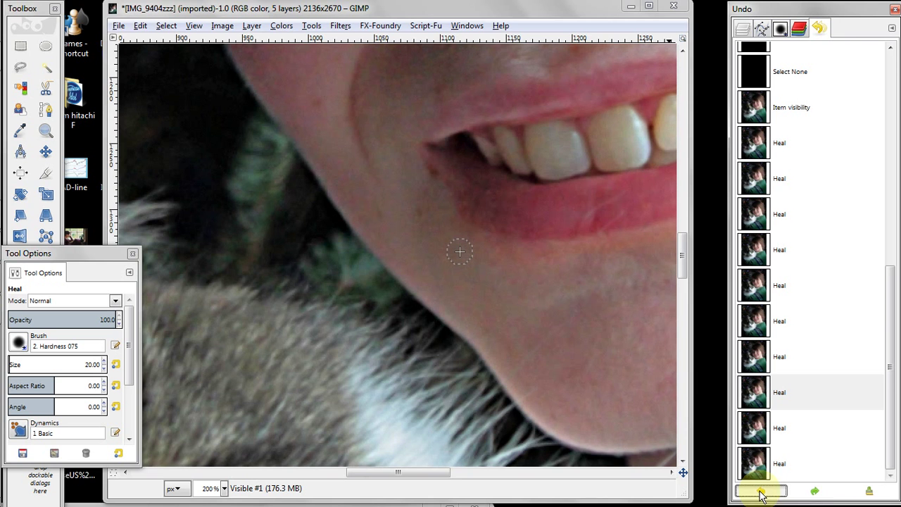
click(762, 492)
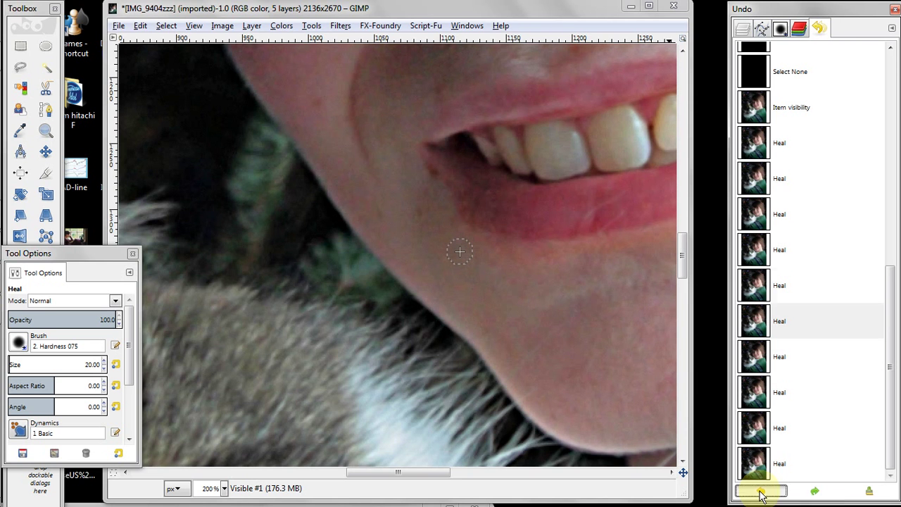
click(761, 492)
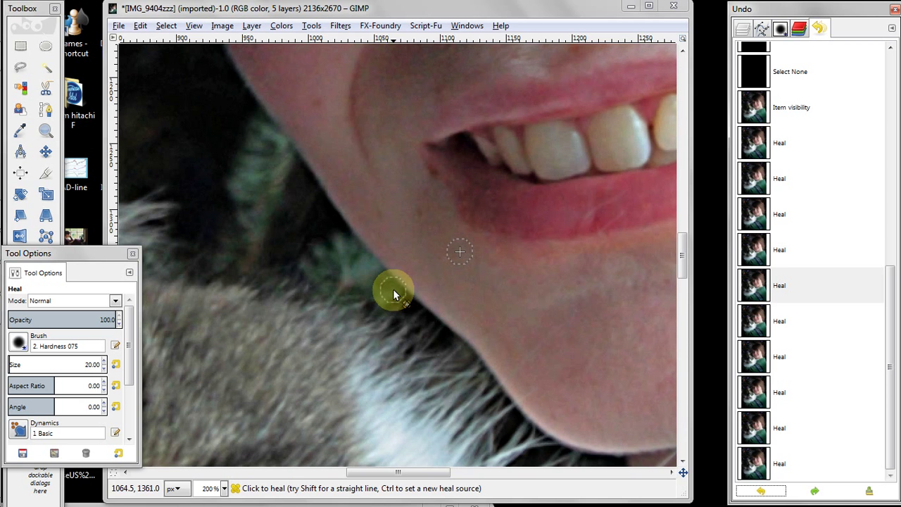
Step: Clone skin sampled just below the mouth corner along the adjoining lower lip edge, using the Clone tool at 67.1 opacity
click(132, 254)
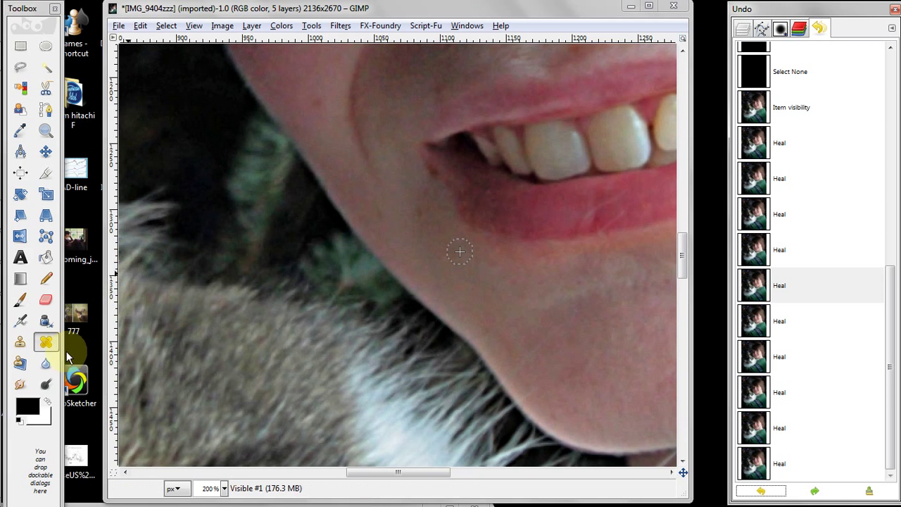
double_click(20, 345)
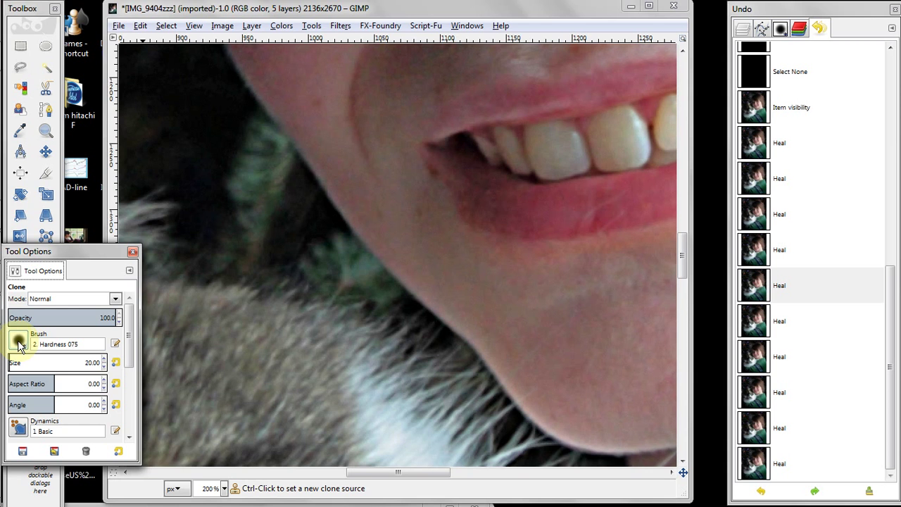
click(80, 317)
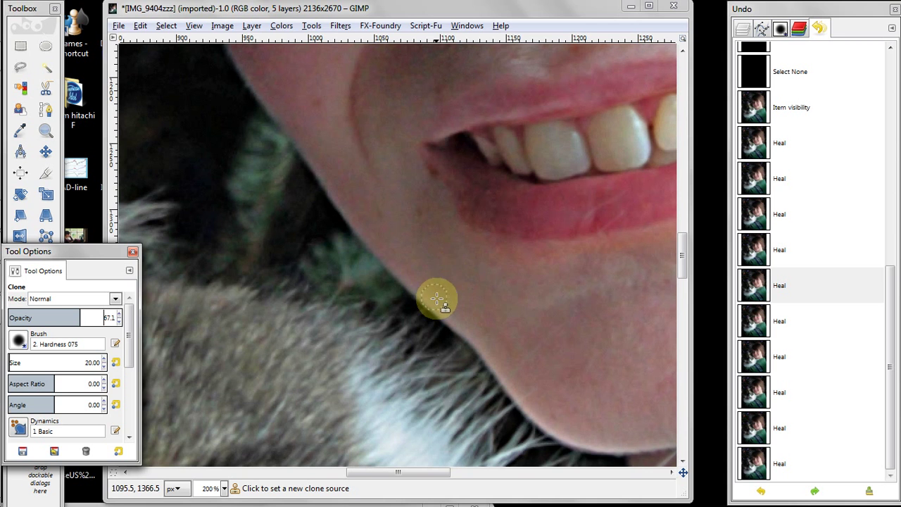
ctrl+click(442, 233)
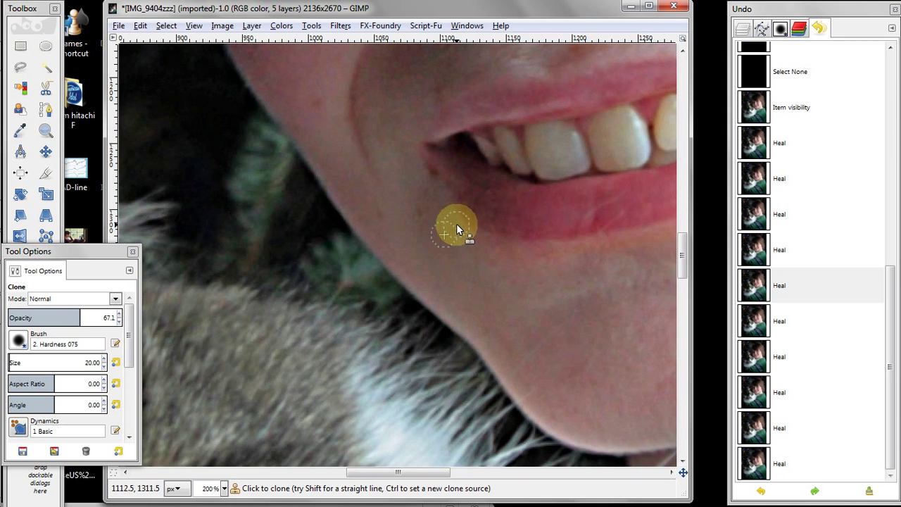
drag(477, 238, 481, 242)
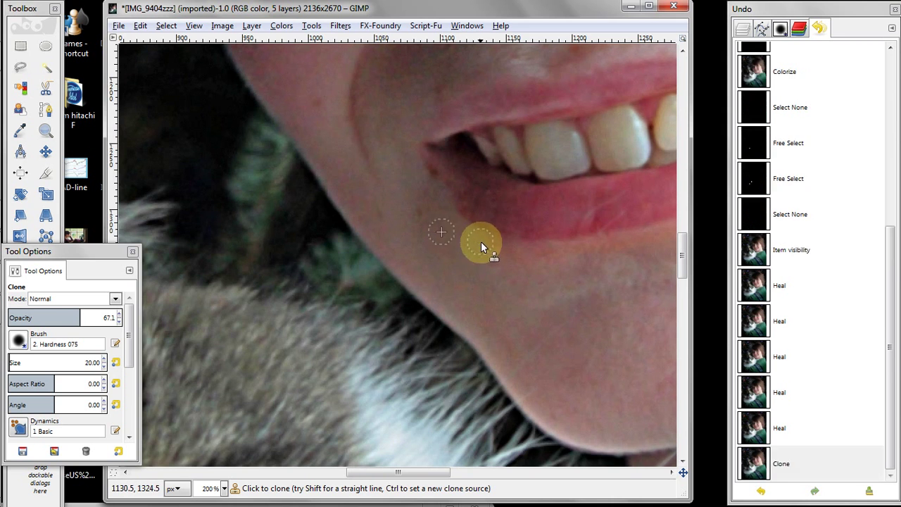
click(444, 210)
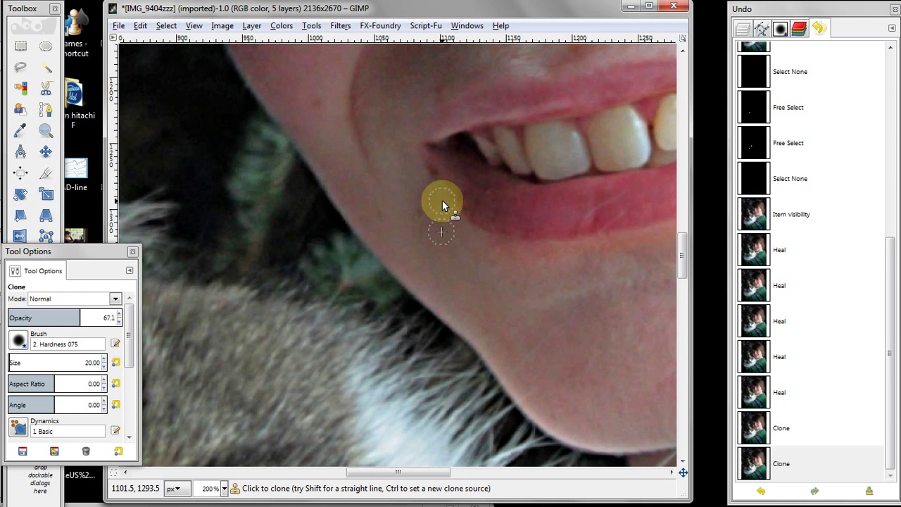
click(443, 207)
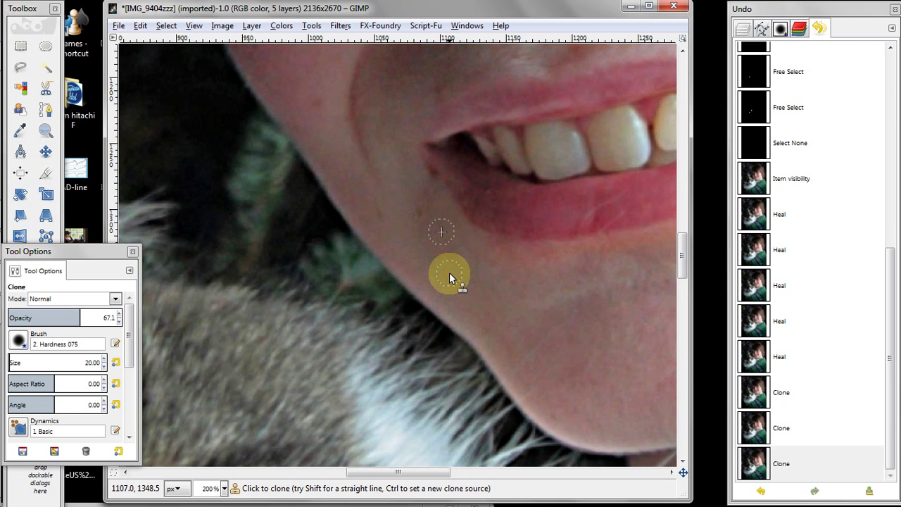
mouse_move(427, 237)
mouse_down()
mouse_move(436, 243)
mouse_move(432, 180)
mouse_up()
click(433, 290)
mouse_move(433, 295)
mouse_down()
mouse_move(432, 155)
mouse_move(454, 280)
mouse_move(650, 233)
mouse_up()
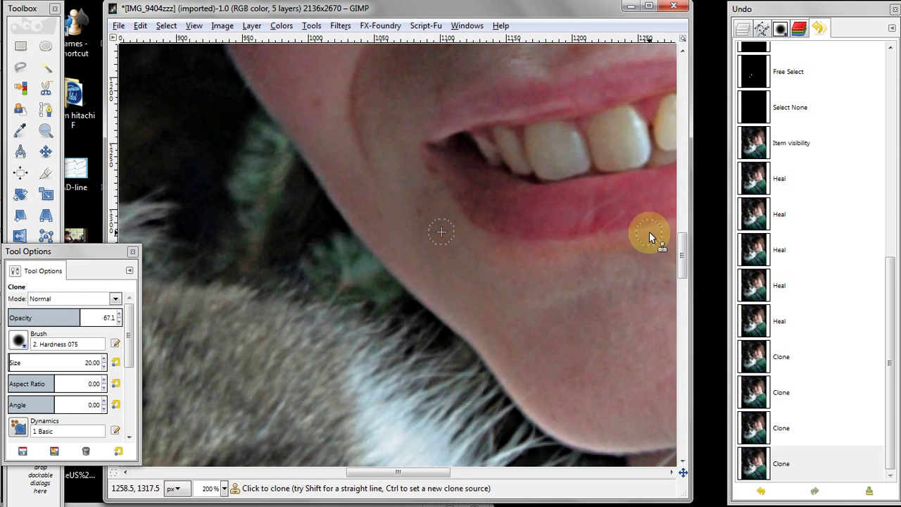
click(766, 496)
mouse_move(478, 321)
mouse_down()
mouse_move(486, 329)
mouse_move(474, 234)
mouse_up()
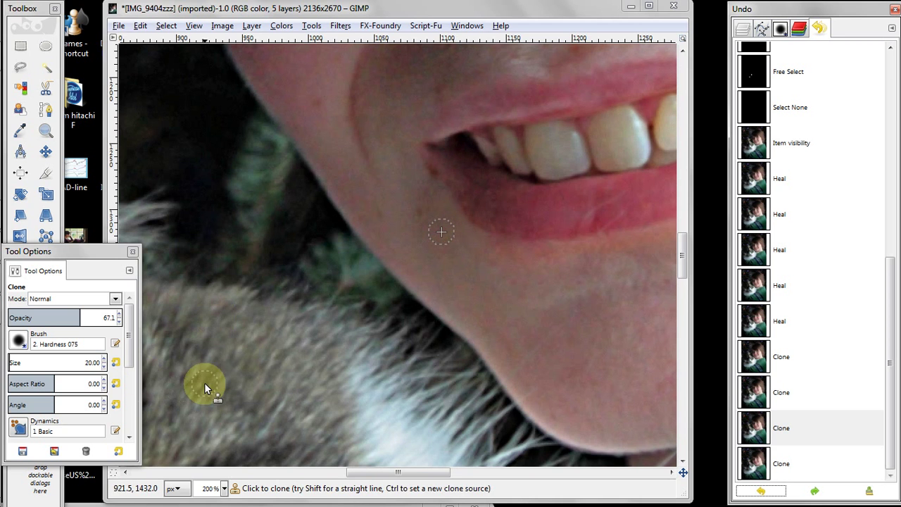
Step: Switch back to the Heal tool and set its brush size to 10
click(133, 253)
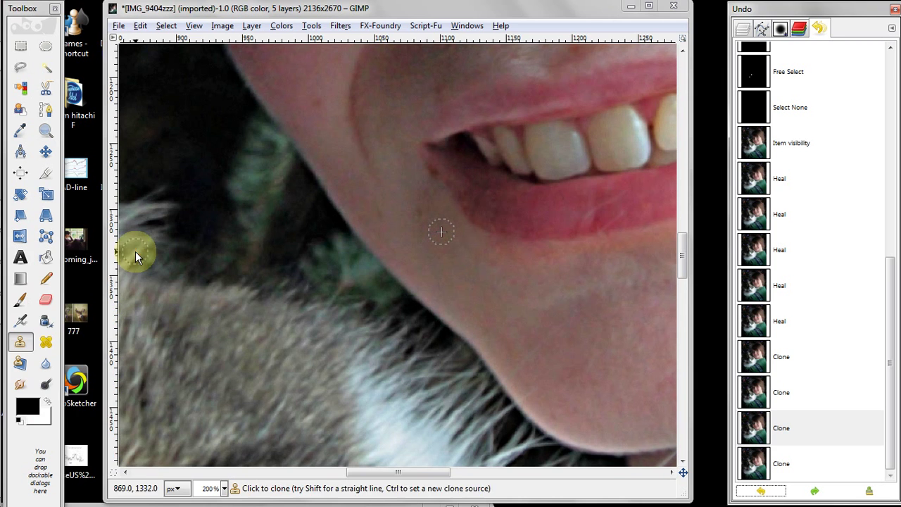
double_click(47, 344)
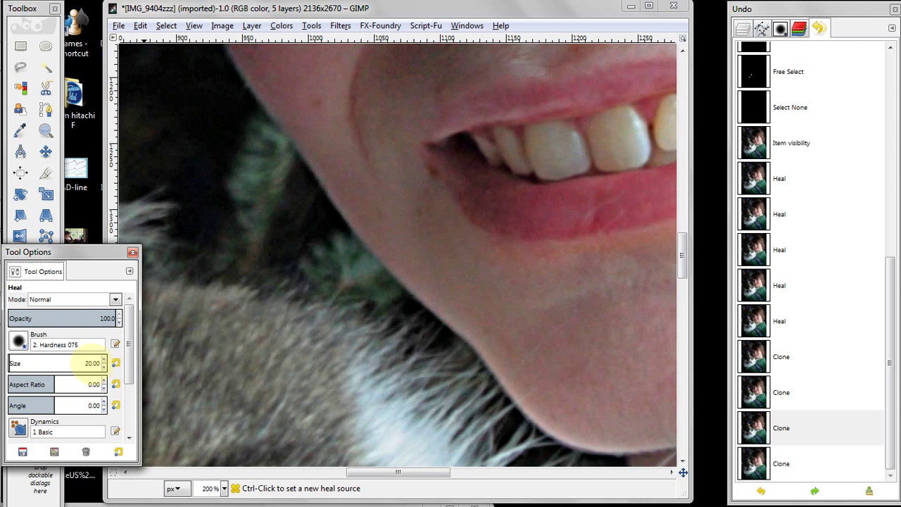
double_click(91, 362)
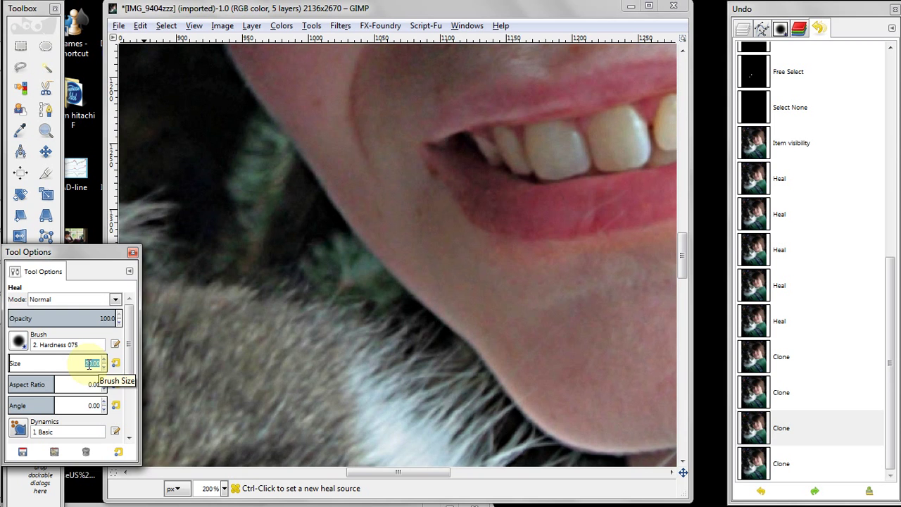
text(10)
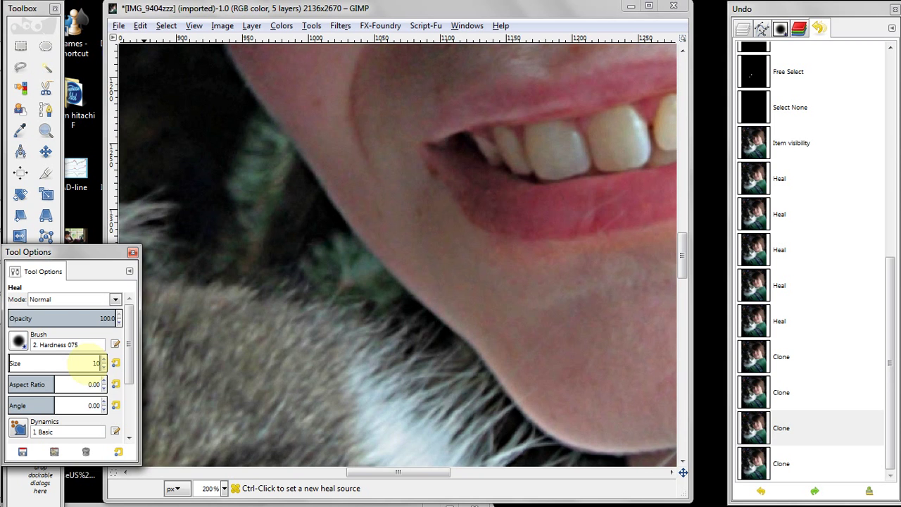
key(Return)
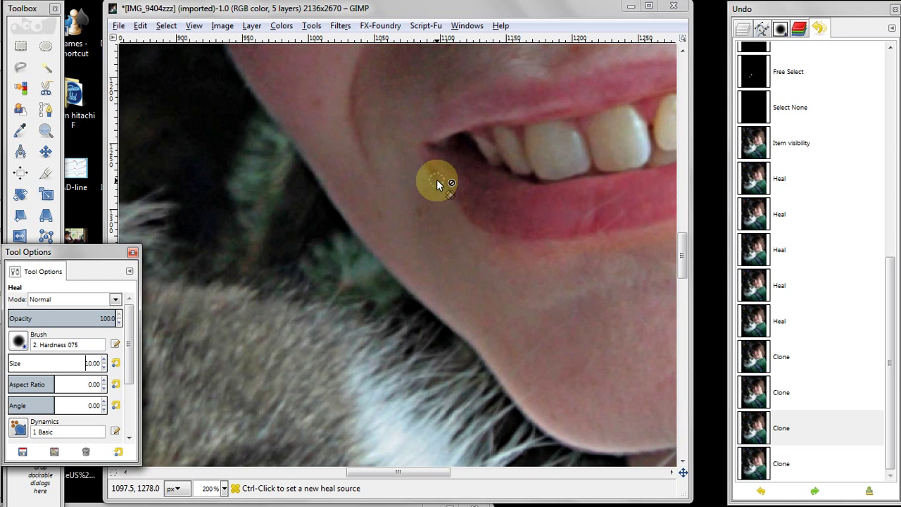
key(ctrl)
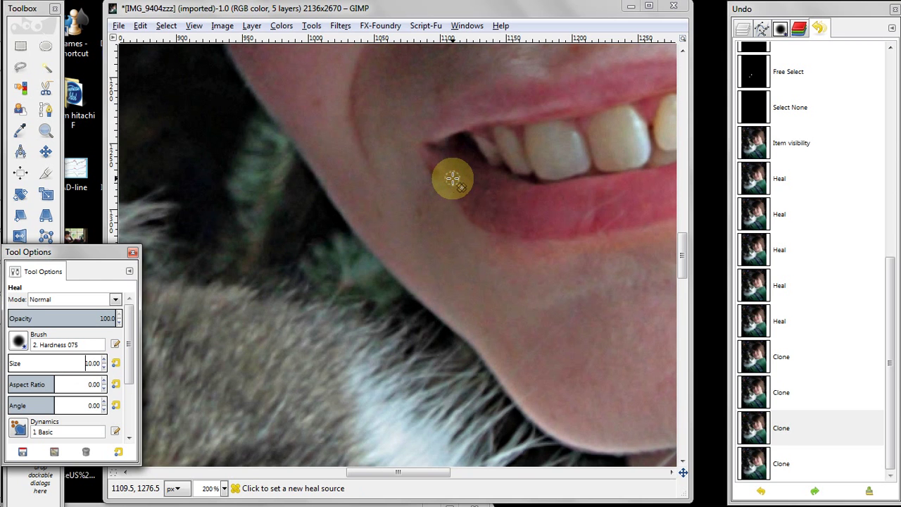
ctrl+click(450, 176)
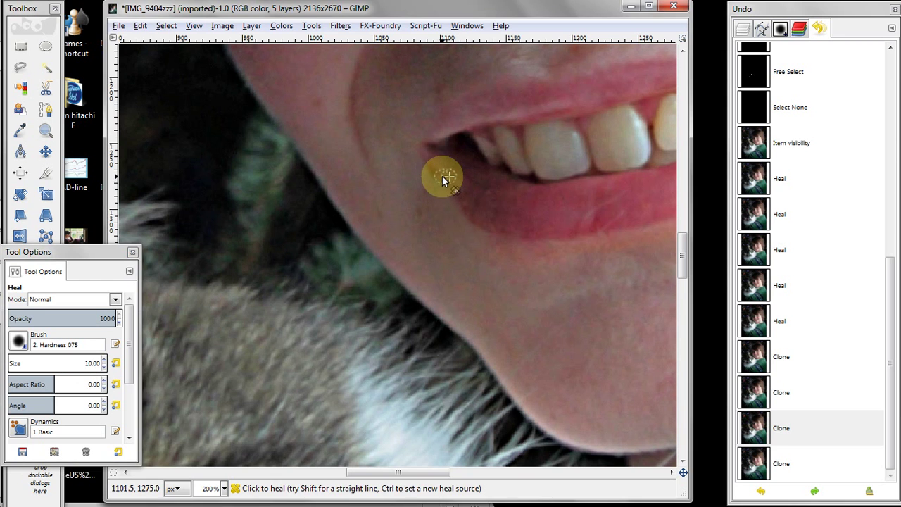
click(438, 173)
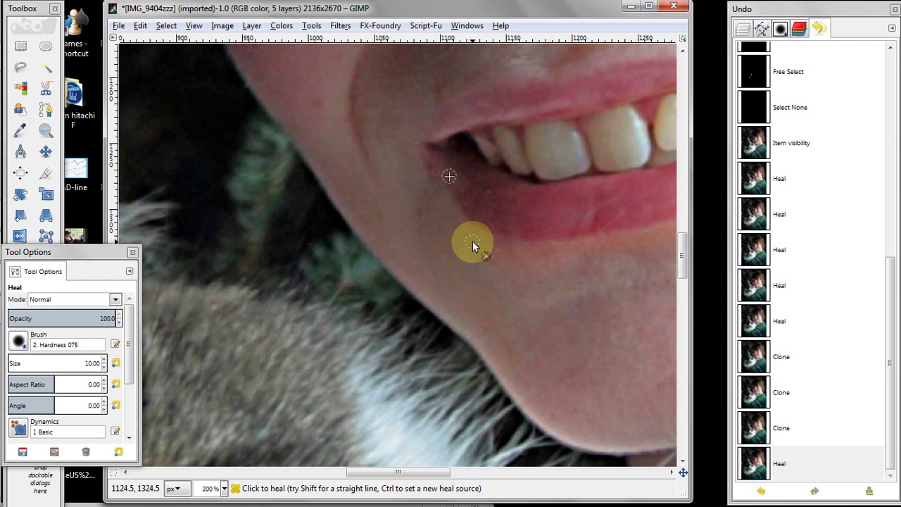
ctrl+click(548, 307)
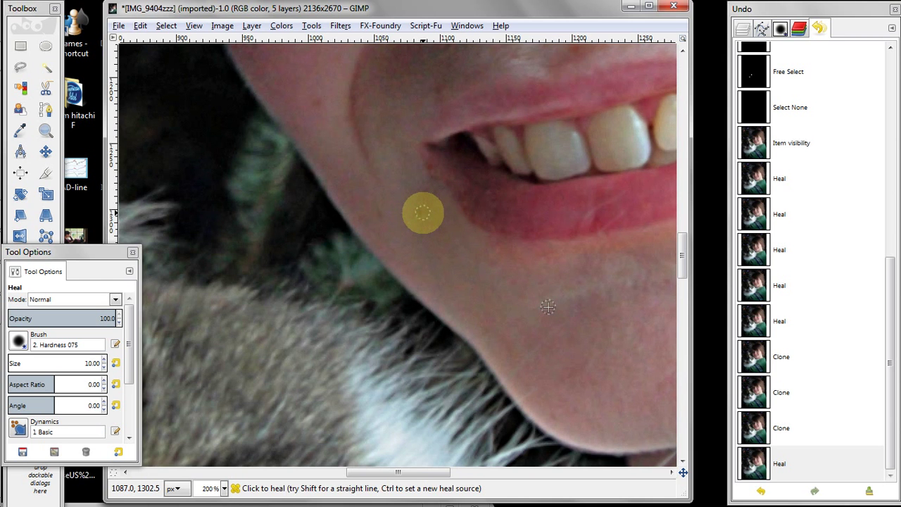
click(454, 181)
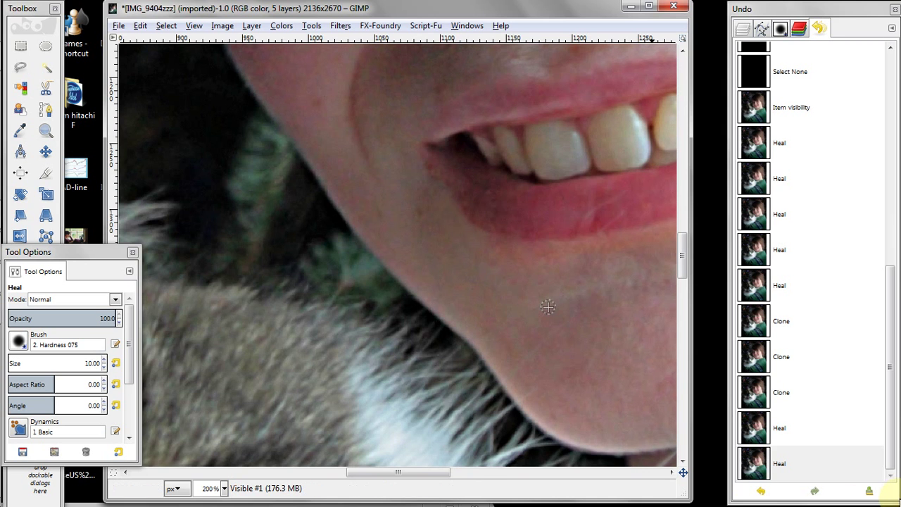
click(759, 493)
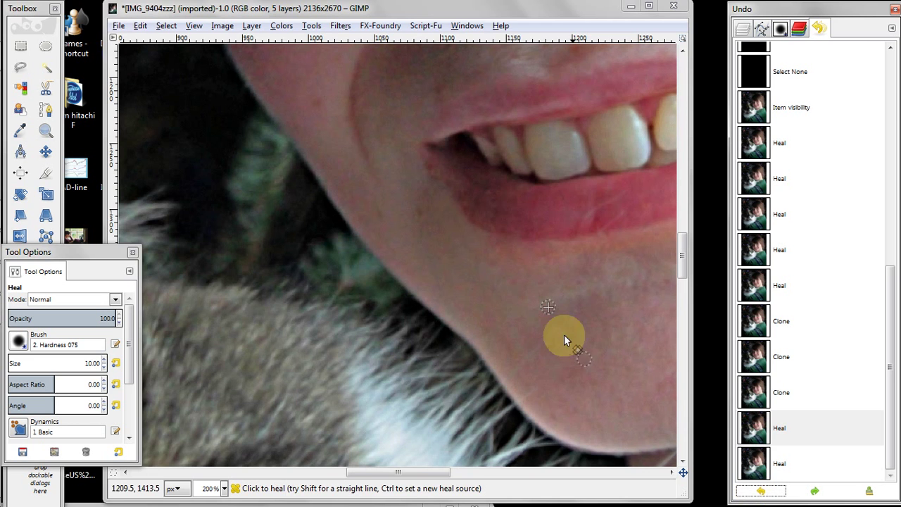
click(761, 492)
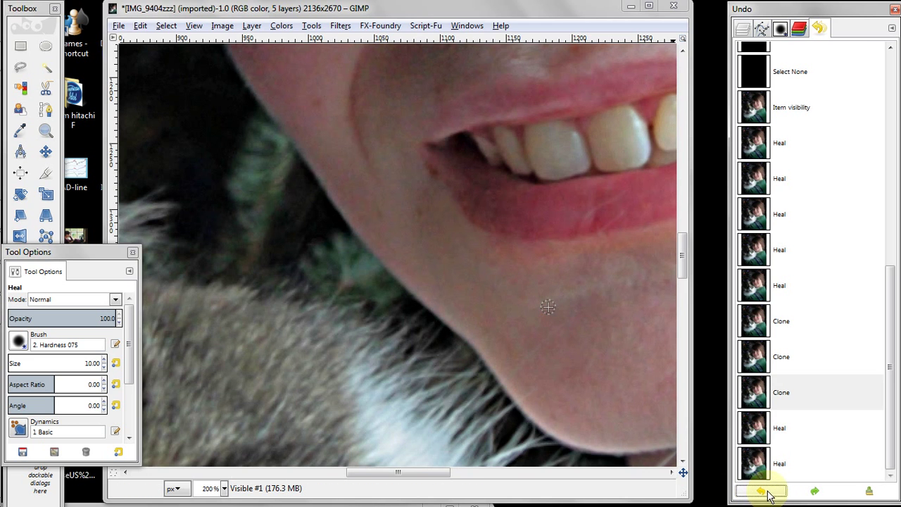
Step: Heal the dark spots at the mouth corner from a source sampled on the lip, and switch to the Free Select tool
ctrl+click(454, 184)
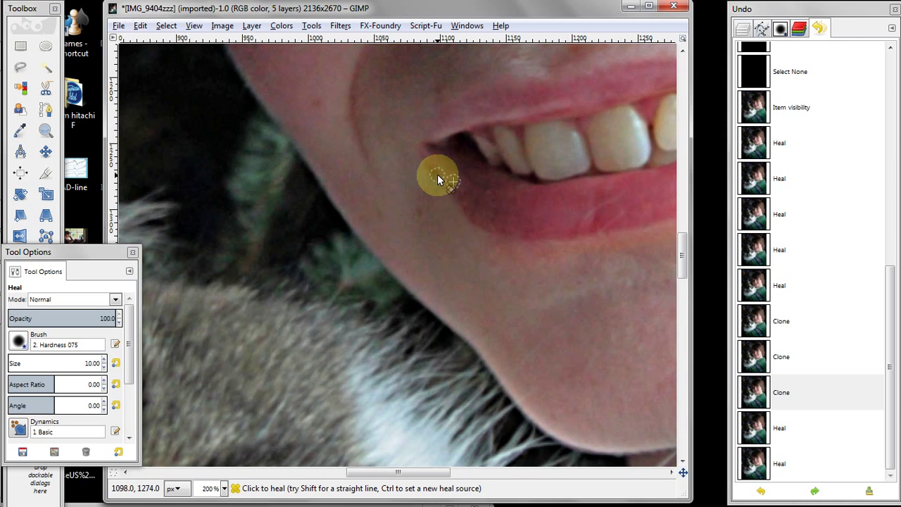
click(434, 171)
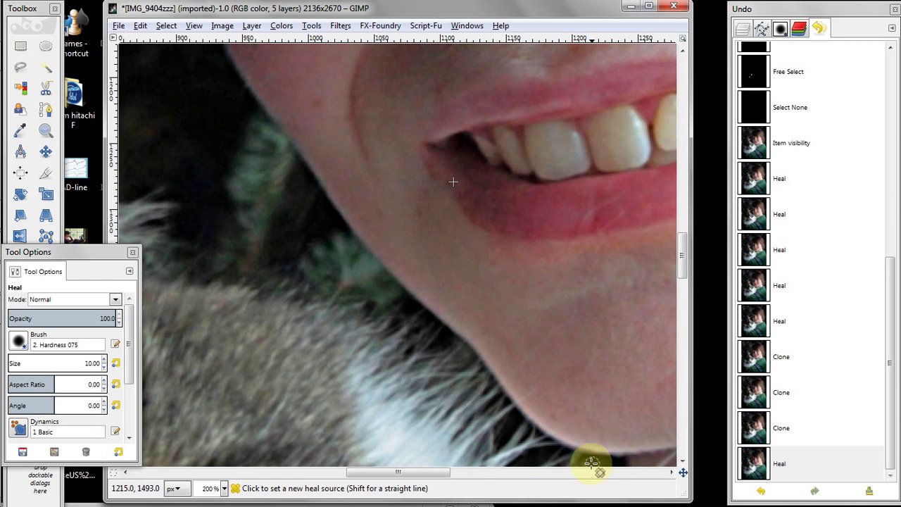
ctrl+click(516, 456)
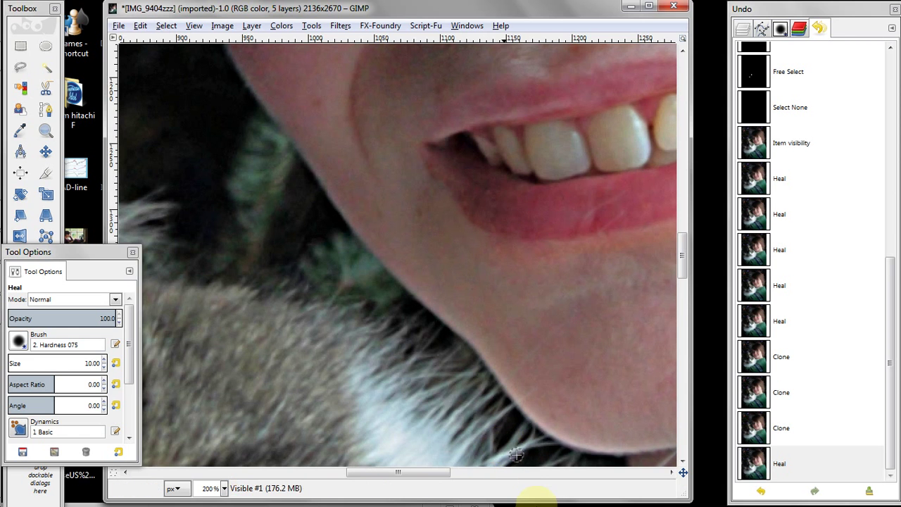
click(133, 252)
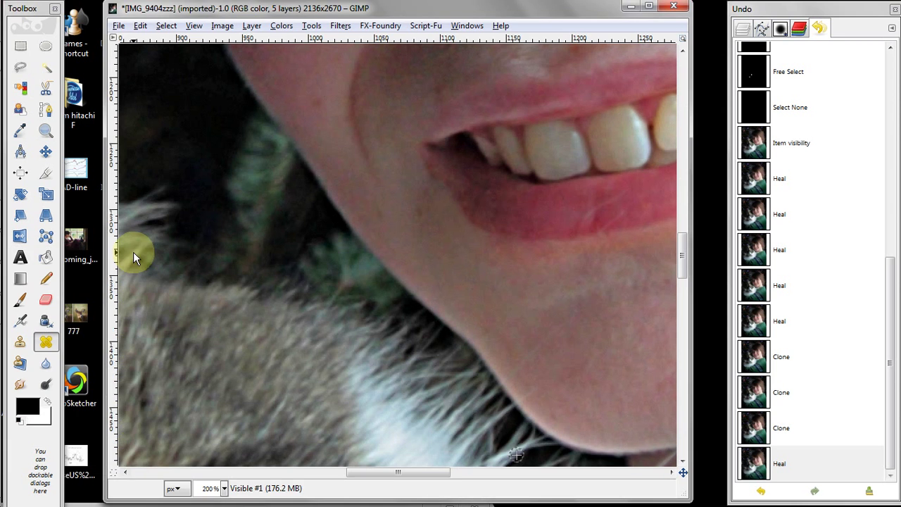
click(14, 70)
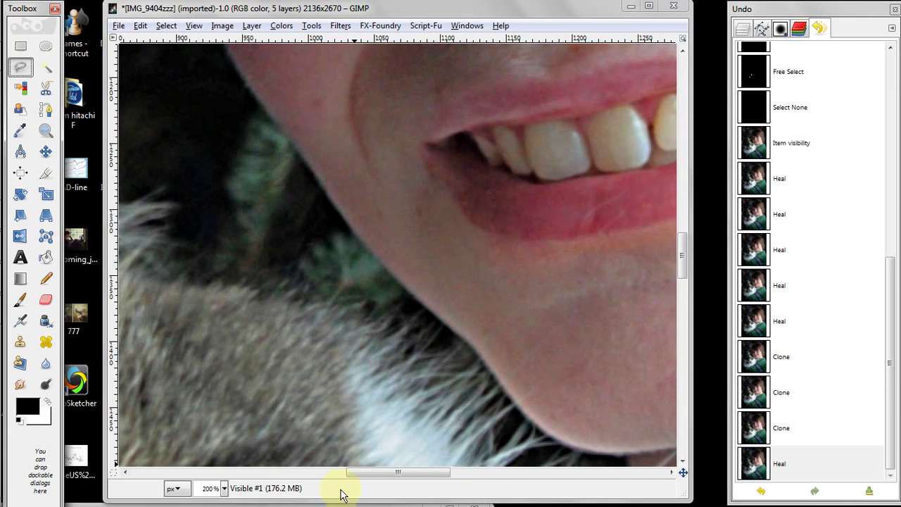
Step: Hide the IMG_9404zzz.JPG copy and Visible layers, with the whole photo in view at 22 %
click(224, 489)
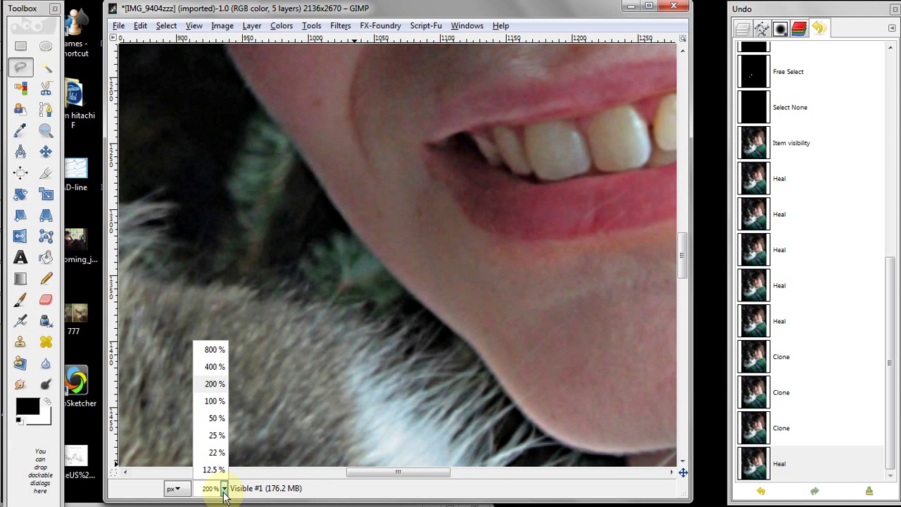
click(215, 453)
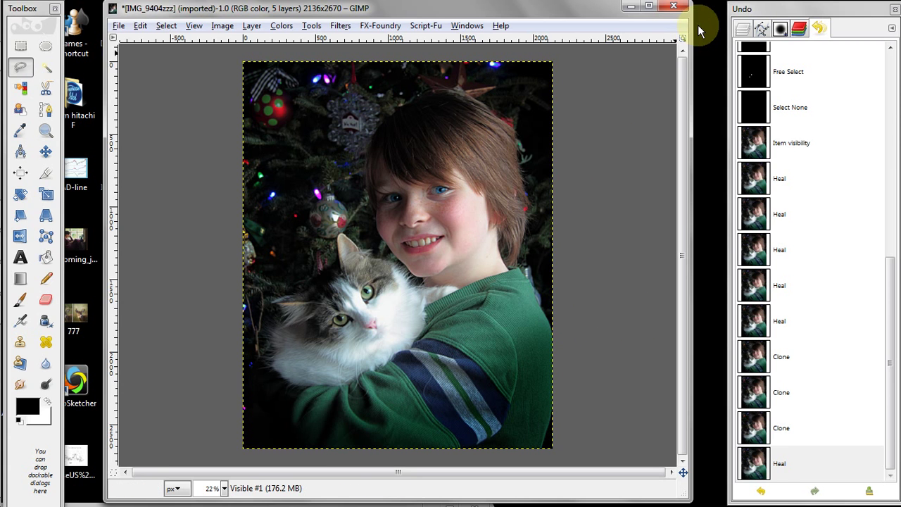
click(743, 28)
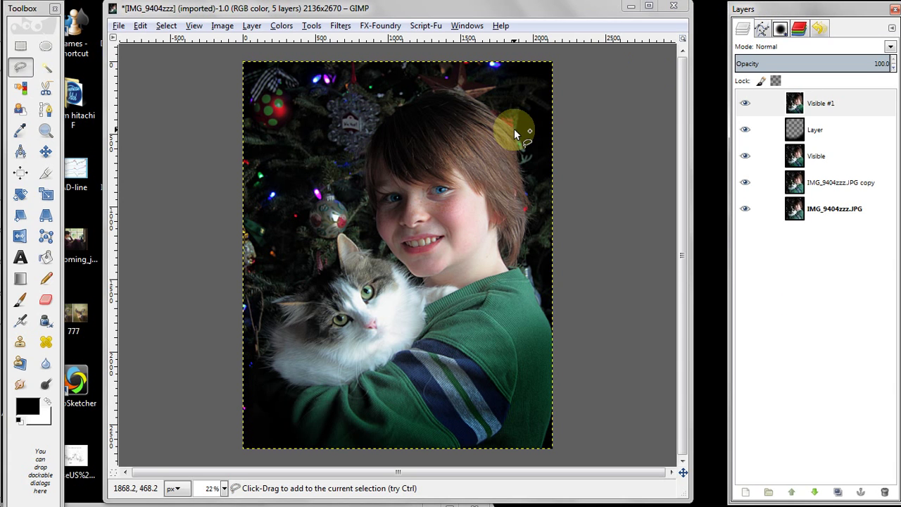
click(745, 183)
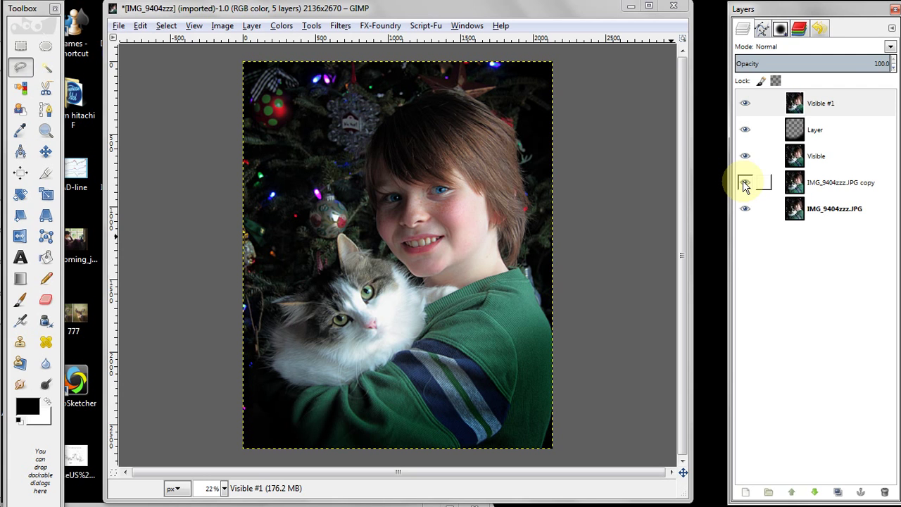
click(745, 183)
click(746, 159)
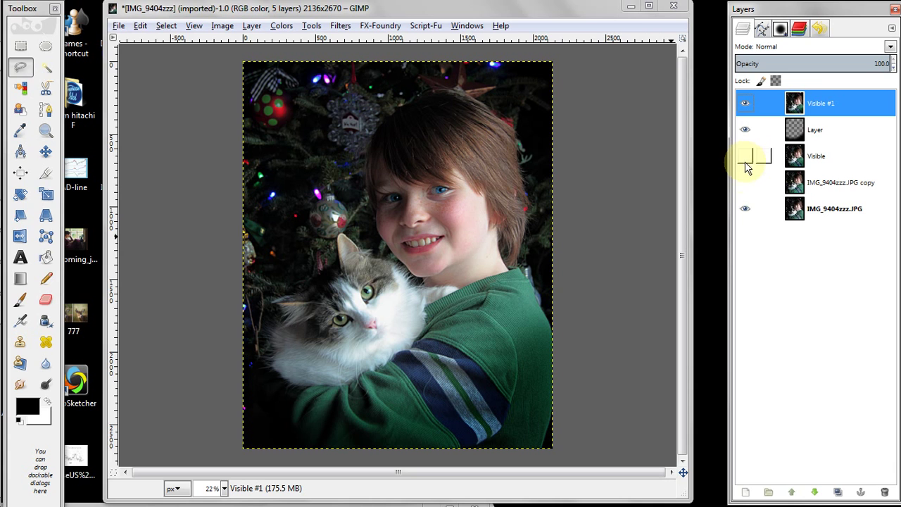
click(745, 208)
click(745, 209)
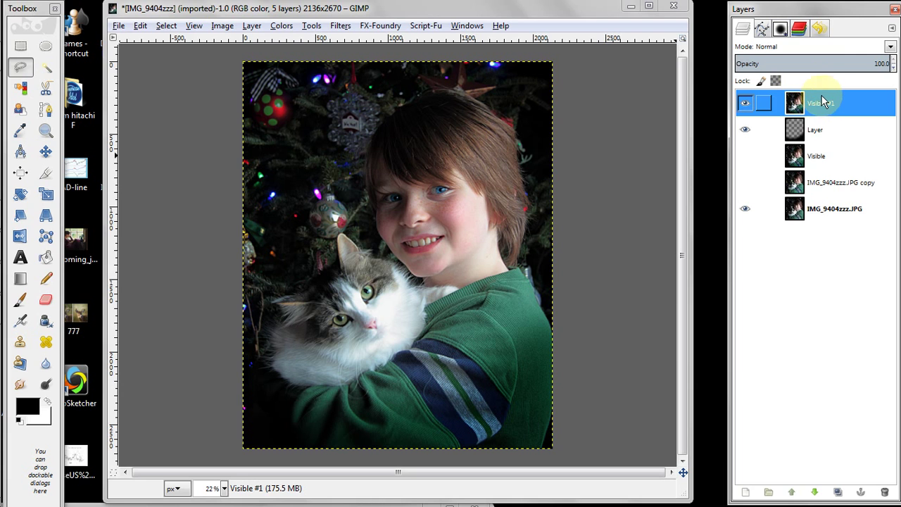
Step: Compare the photo before and after retouching by hiding and showing the Visible #1 layer
click(746, 104)
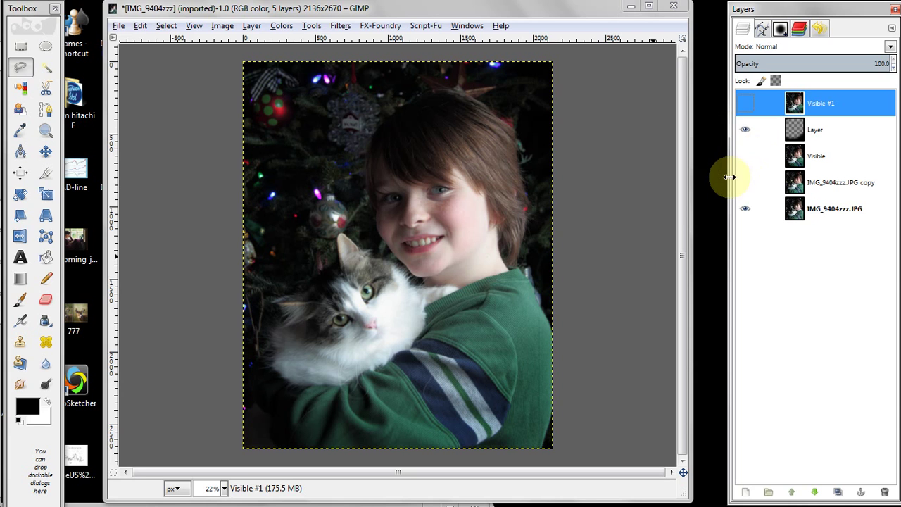
click(745, 128)
click(744, 128)
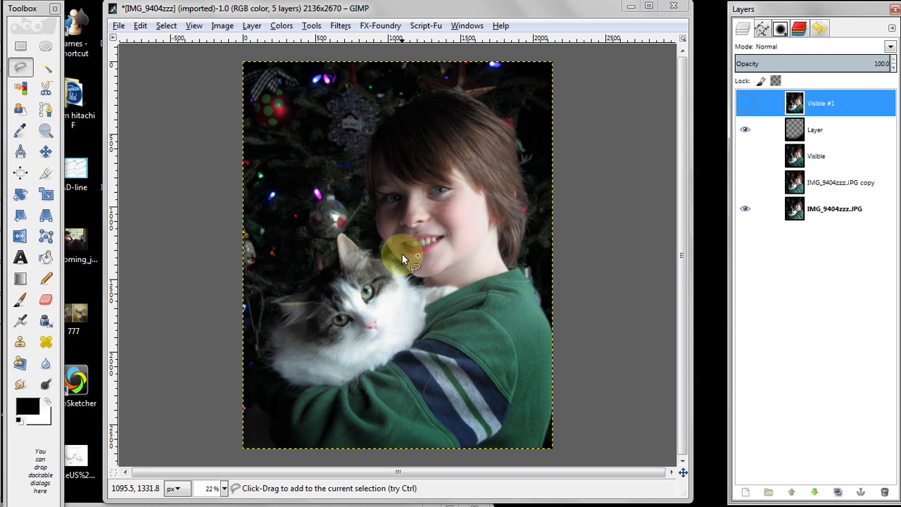
click(745, 104)
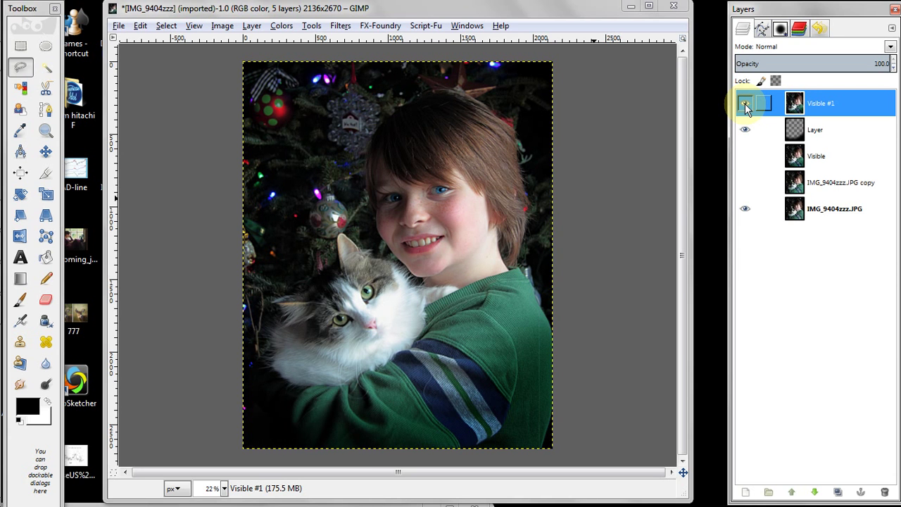
click(746, 105)
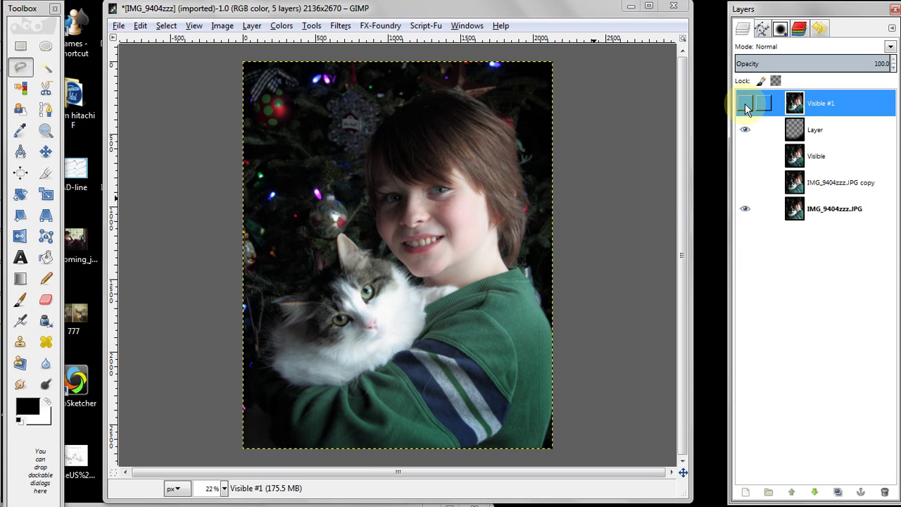
click(746, 104)
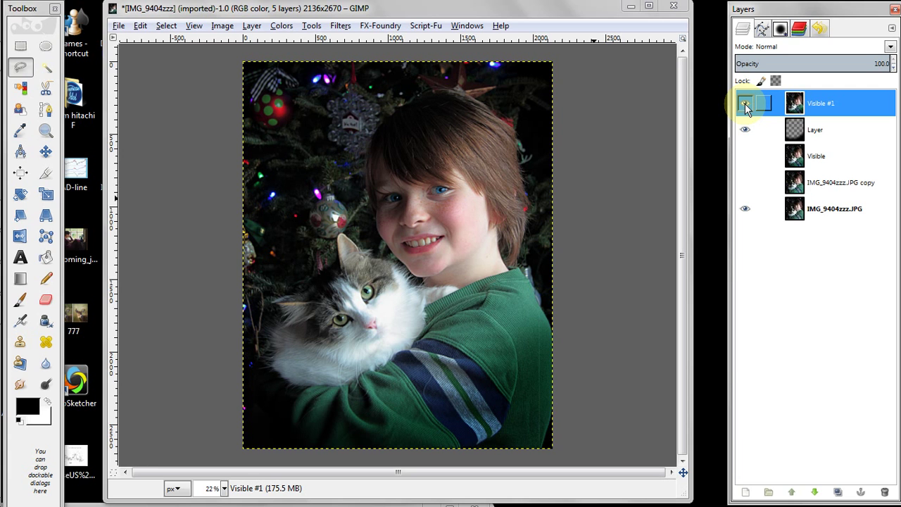